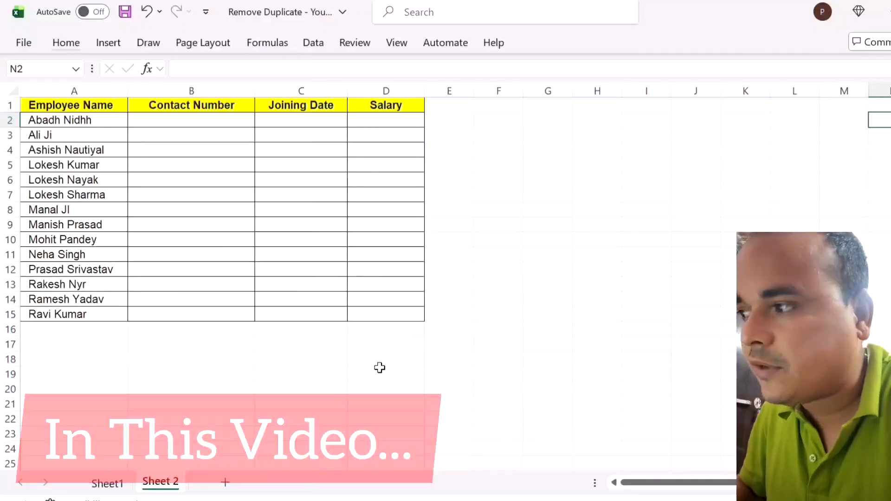
key("Left")
key("Left")
key("Left")
key("Left")
key("Left")
key("Left")
key("Left")
key("Left")
key("Left")
key("Left")
key("Left")
key("Left")
key("Left")
key("Right")
key("Right")
key("Right")
key("Right")
key("Right")
key("Right")
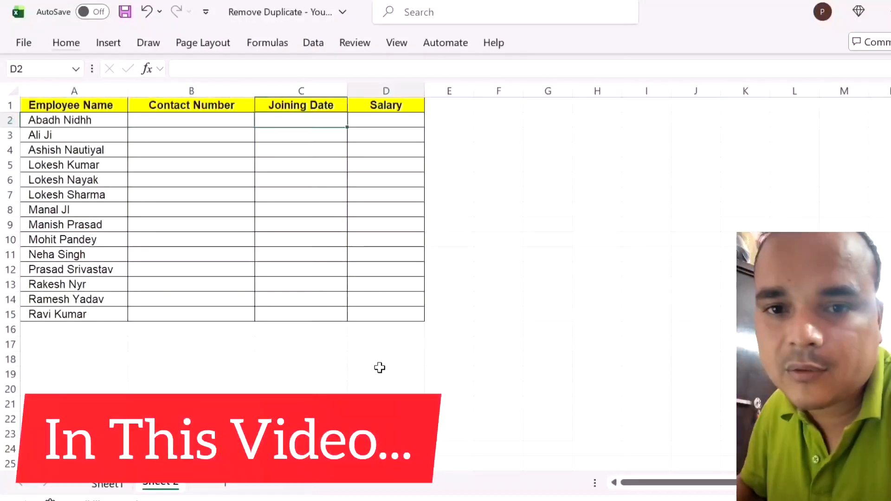
key("Left")
key("Left")
key("Left")
key("Left")
key("Left")
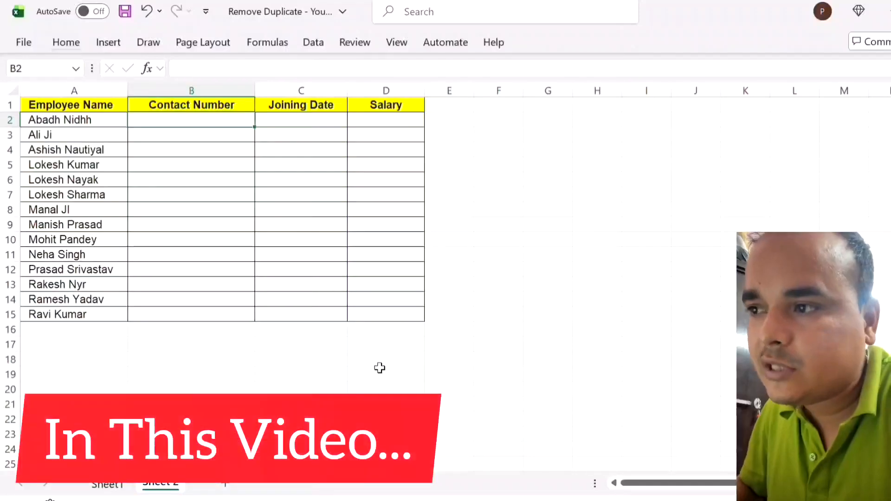
key("Up")
key("Down")
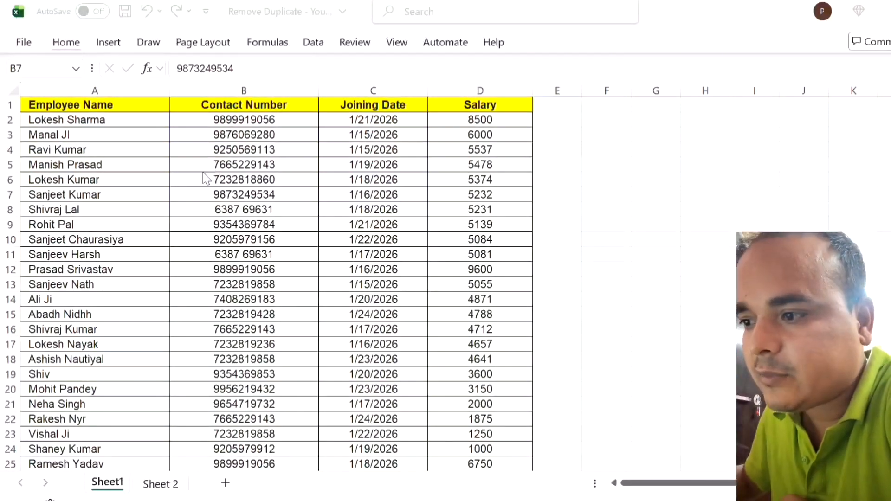
Compare the four employee data columns on Sheet1 with the employee list and the Contact Number, Joining Date and Salary columns on Sheet 2
left_click(256, 239)
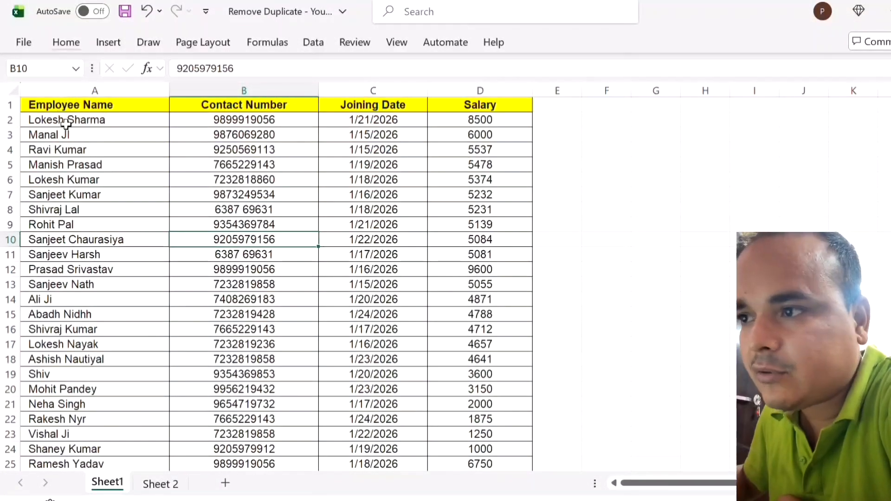
left_click_drag(66, 106, 66, 314)
left_click_drag(213, 107, 218, 299)
left_click_drag(377, 106, 359, 315)
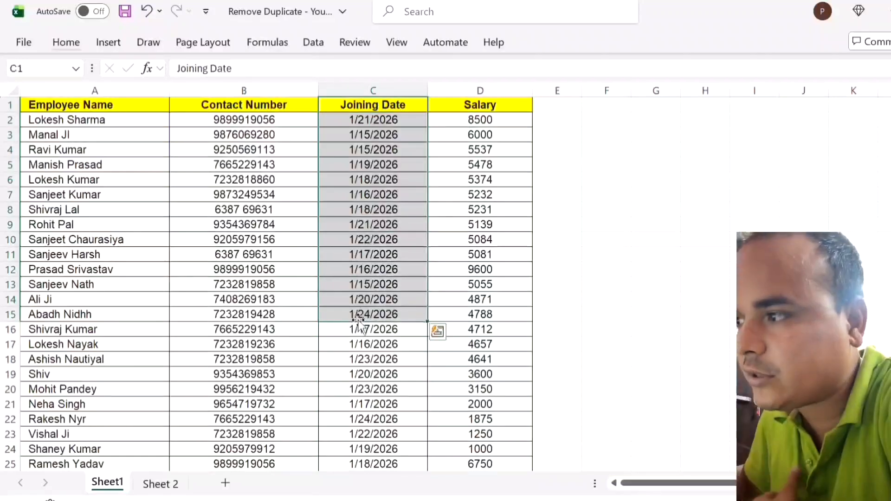
left_click_drag(464, 106, 461, 329)
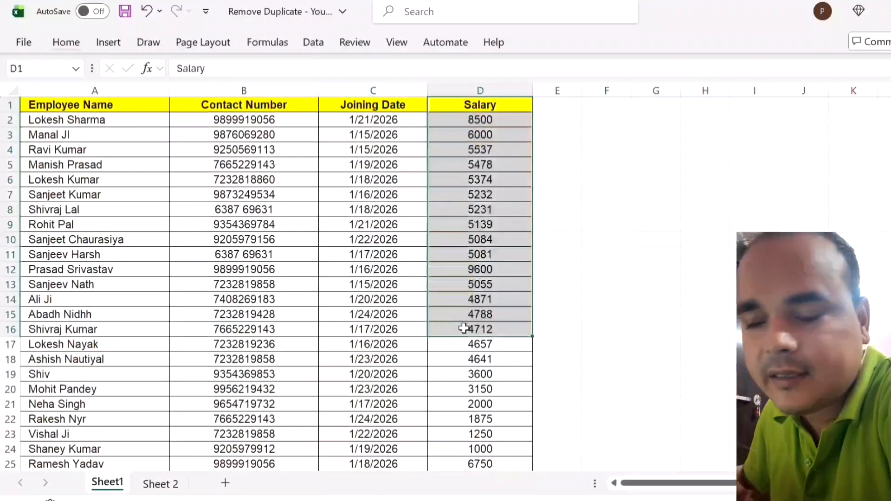
left_click(158, 485)
left_click_drag(69, 104, 60, 312)
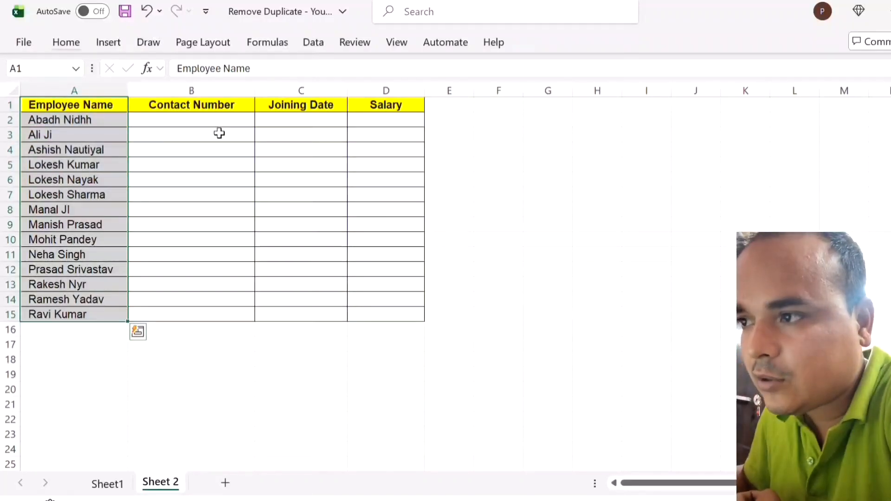
left_click_drag(177, 120, 199, 252)
left_click_drag(298, 121, 298, 239)
left_click_drag(392, 119, 372, 223)
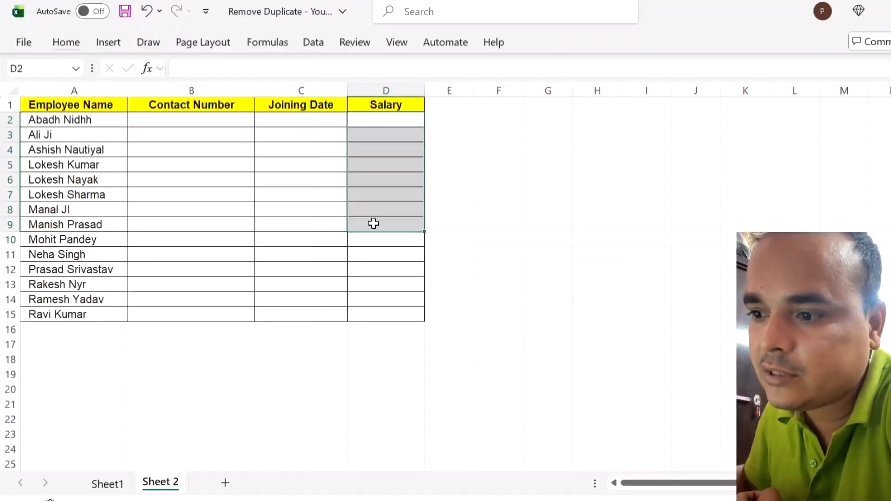
left_click(107, 485)
left_click(159, 482)
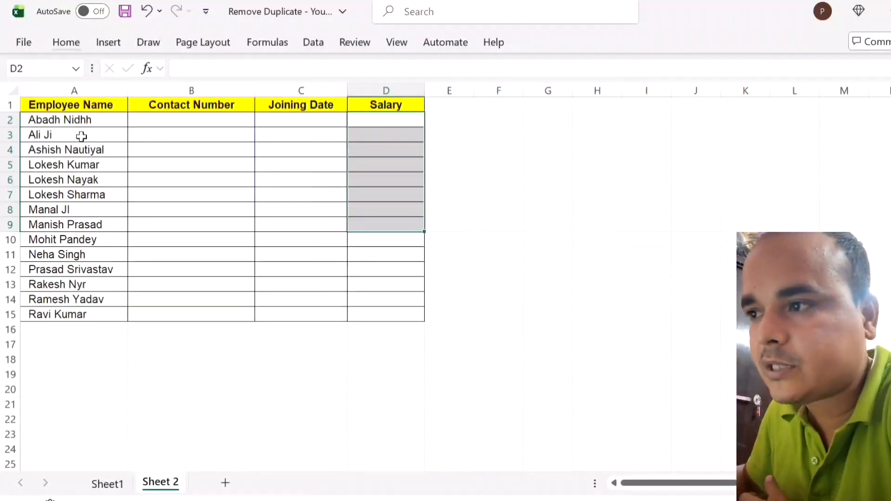
Begin a VLOOKUP formula in cell B2 of Sheet 2 with A2 as the lookup value
left_click(191, 122)
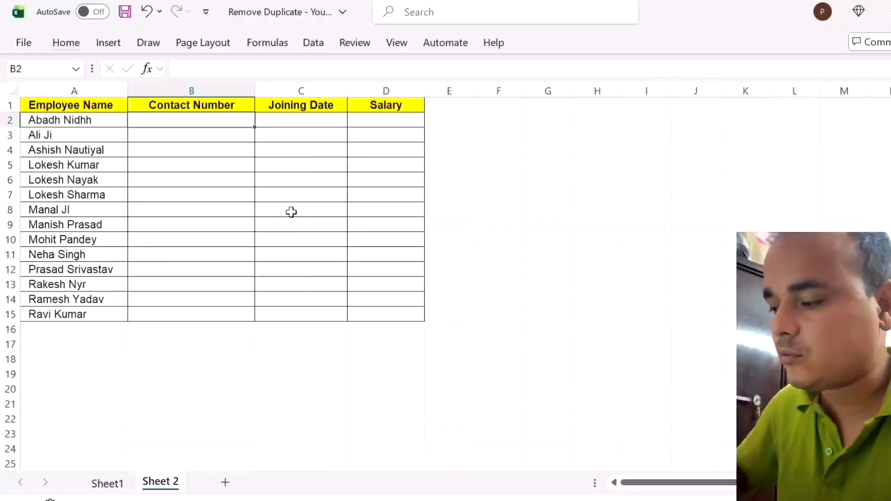
type("=vlo")
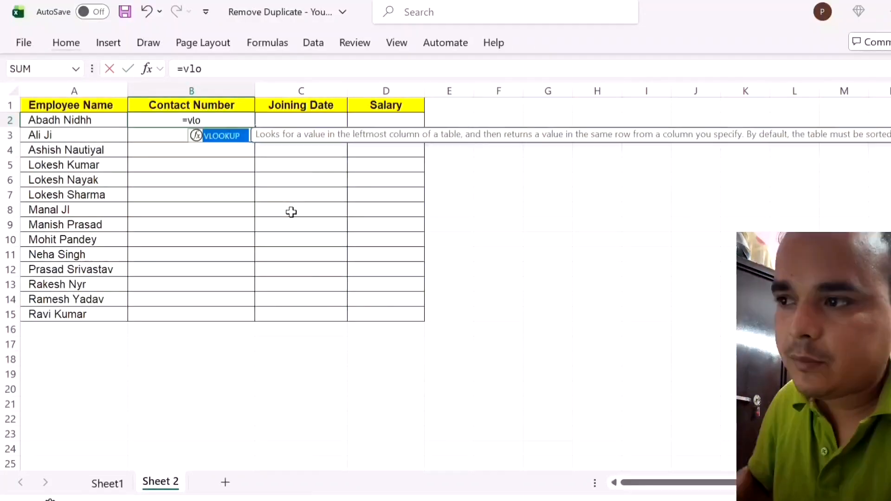
key("Tab")
key("Left")
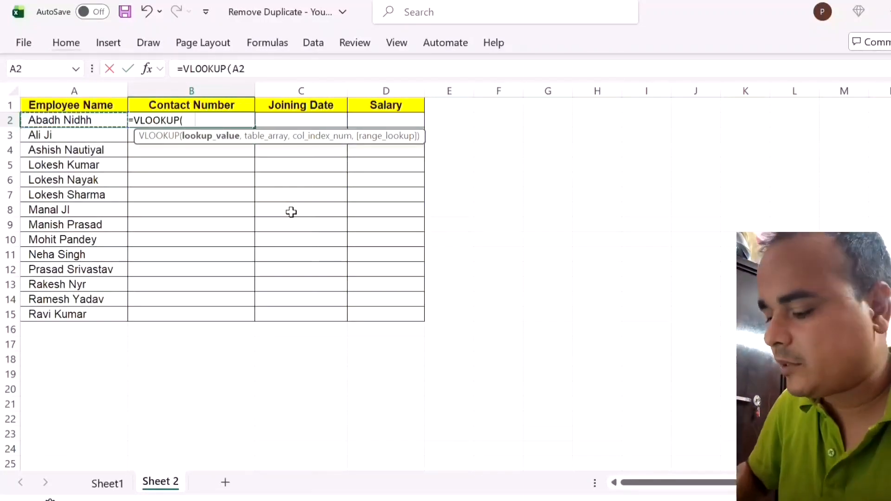
type(",")
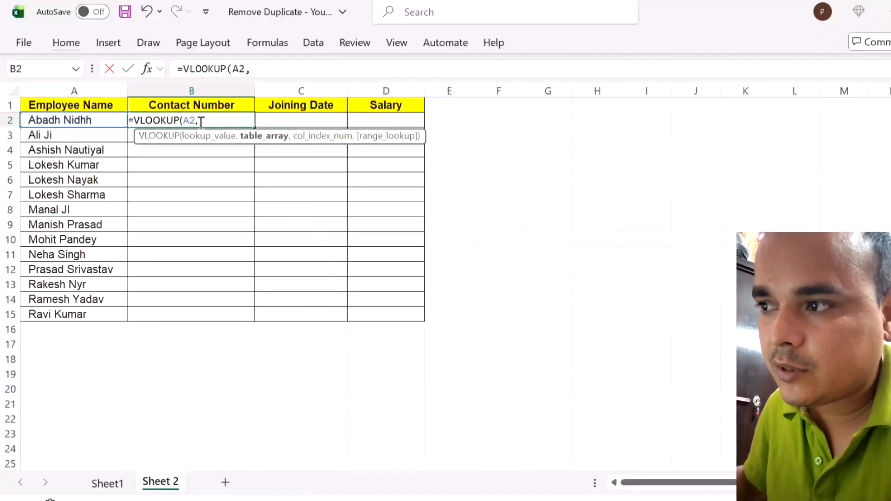
Complete the B2 lookup with Sheet1 columns A:B as the table array, column index 2 and range lookup 0
left_click(122, 482)
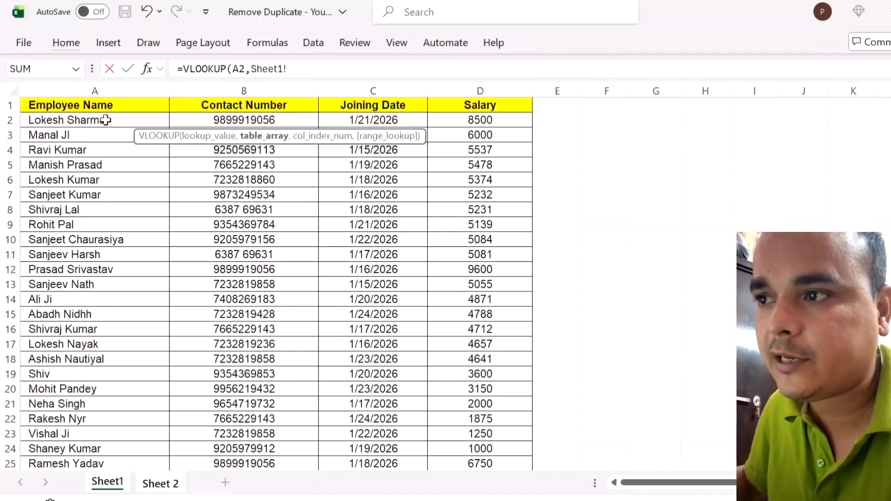
left_click(102, 107)
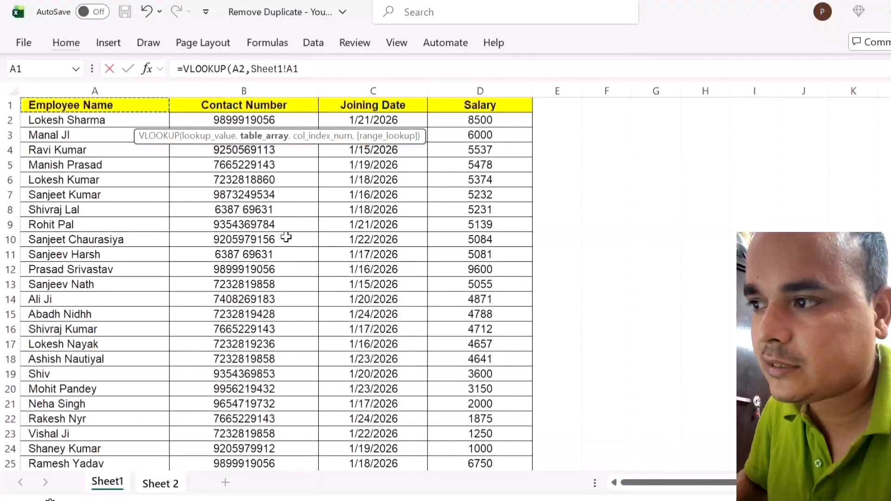
key("shift+Right")
key("shift+Down")
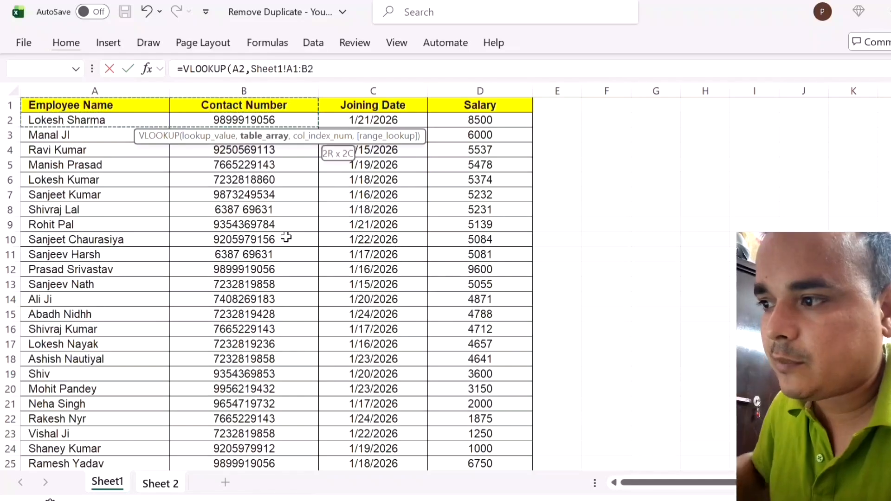
key("shift+Down")
key("shift+Down")
key("shift+Down")
key("shift+Down")
key("shift+Down")
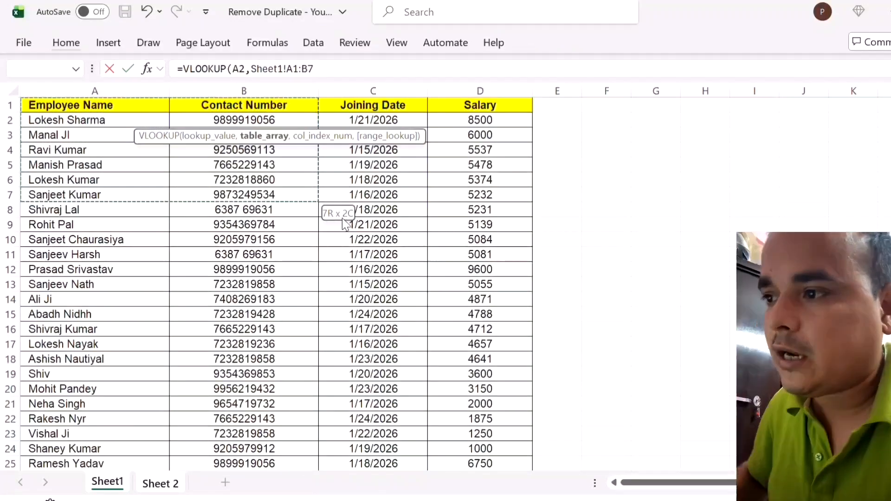
key("ctrl+space")
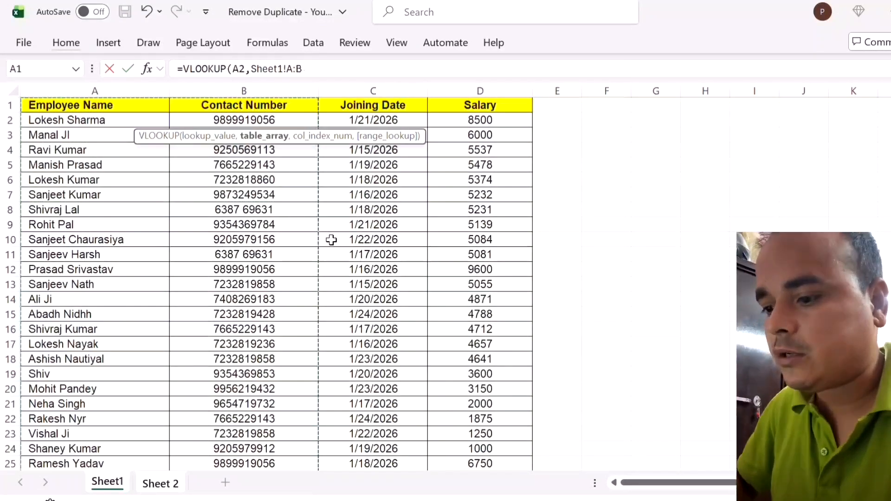
type(",2,")
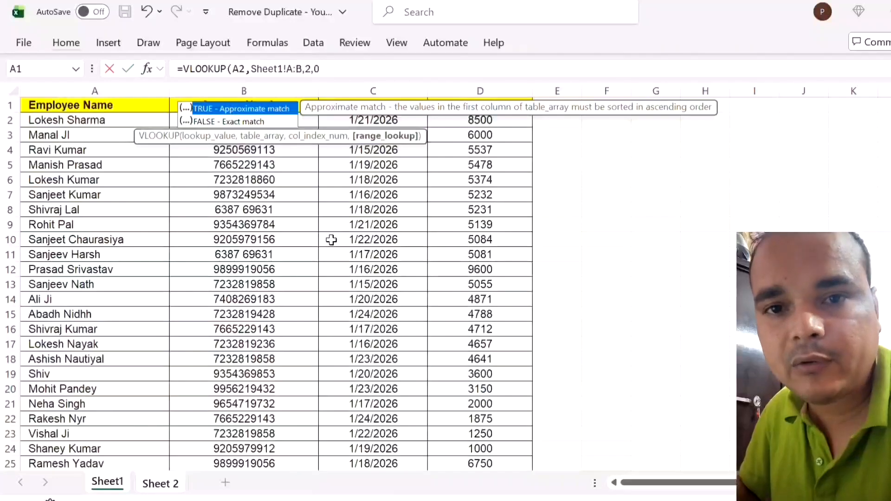
type("0")
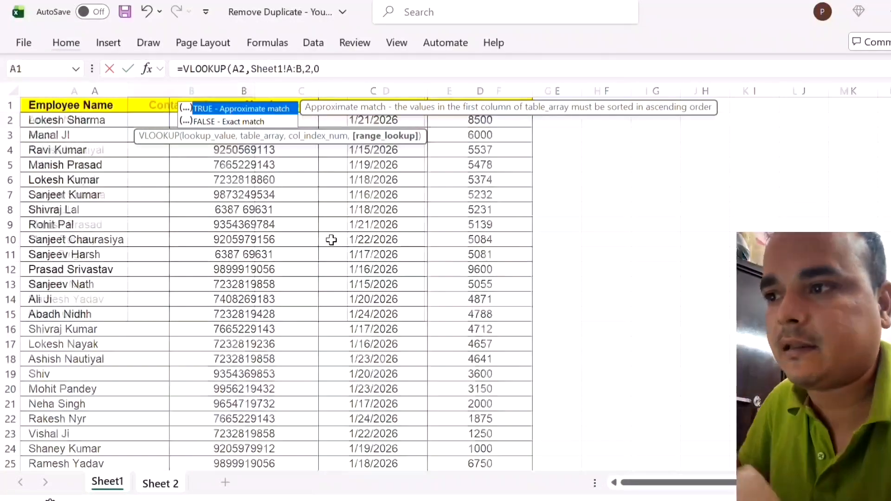
key("Return")
Fill the contact number lookup from B2 down through B15
key("Left")
key("Down")
key("ctrl+Down")
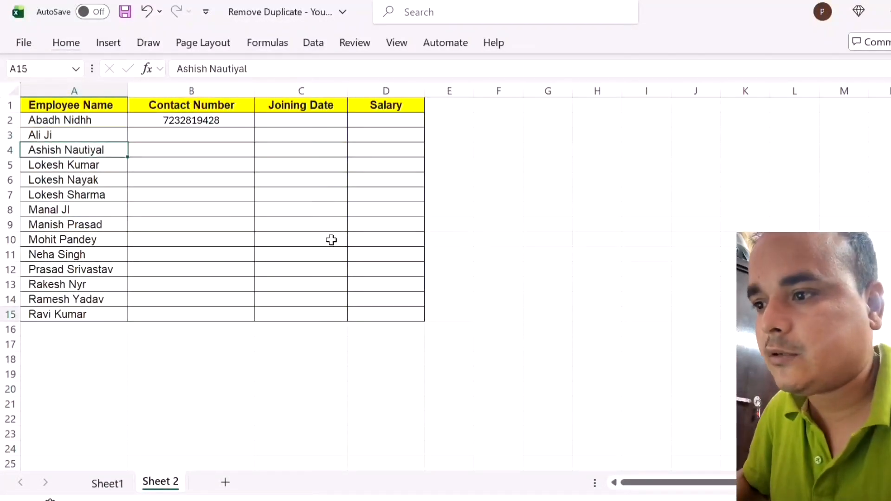
key("Right")
key("ctrl+shift+Up")
key("ctrl+d")
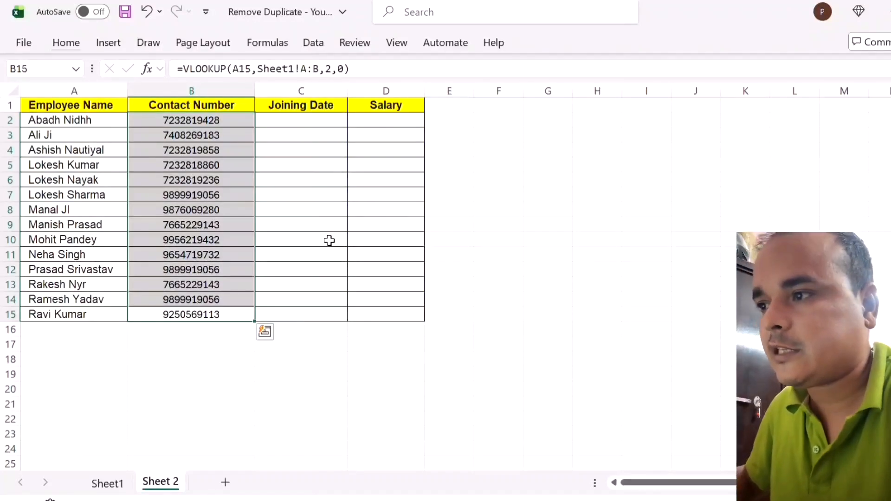
Begin a VLOOKUP formula in cell C2 under Joining Date with A2 as the lookup value
left_click(295, 120)
type("=")
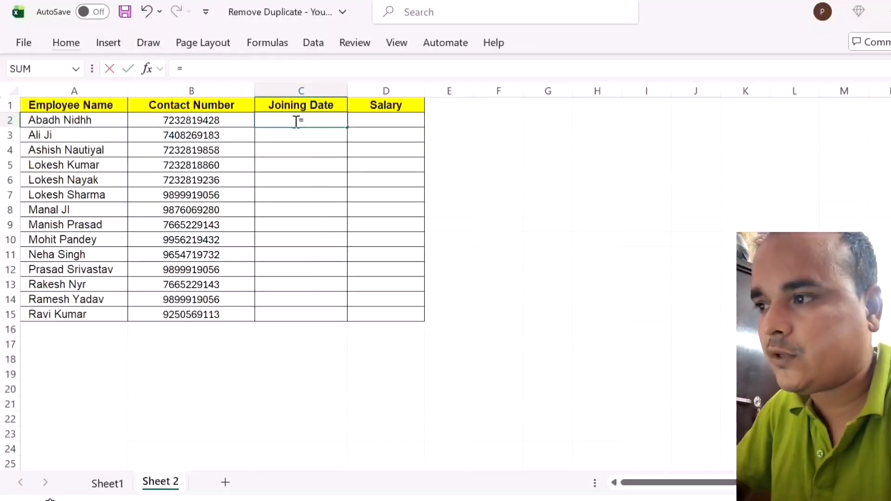
type("vlookup(")
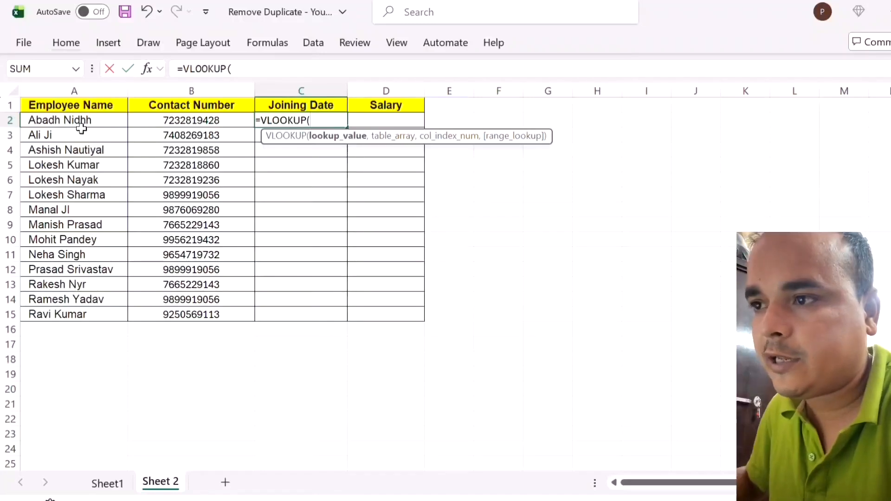
left_click(62, 120)
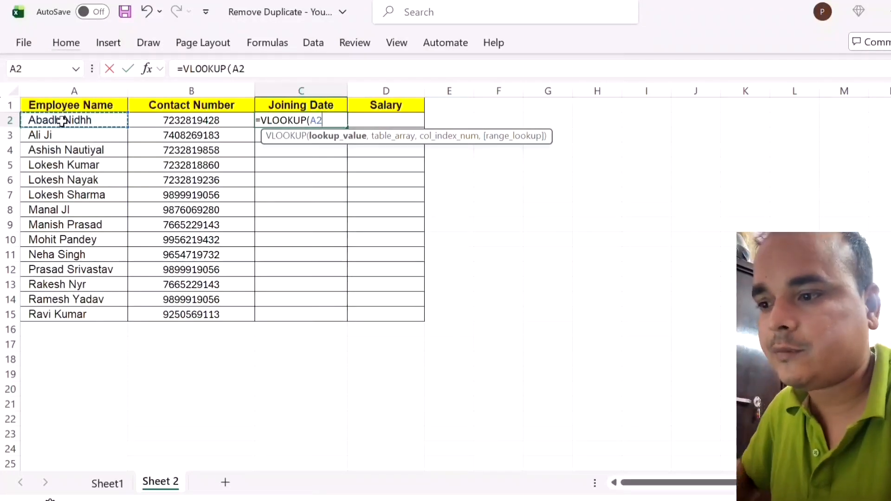
type(",")
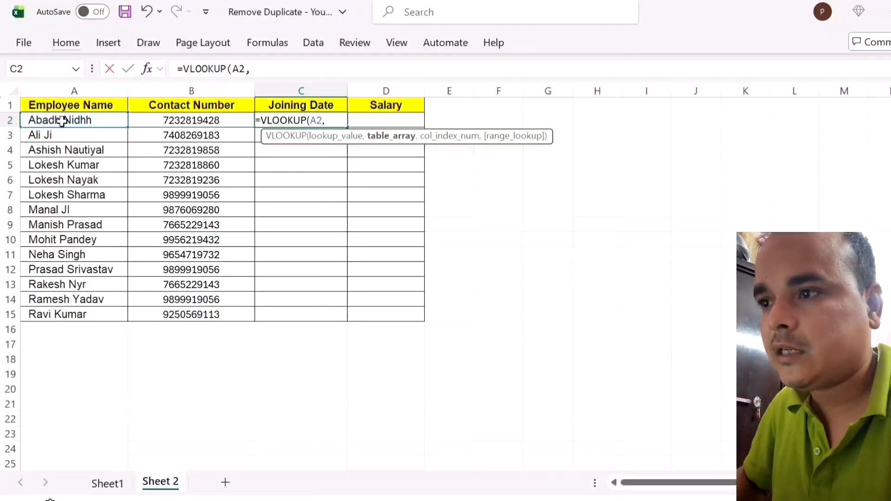
Complete the C2 lookup with Sheet1 columns A:C as the table array, column index 3 and range lookup 0
key("ctrl+Page_Up")
key("Down")
key("Up")
key("shift+Right")
key("shift+Right")
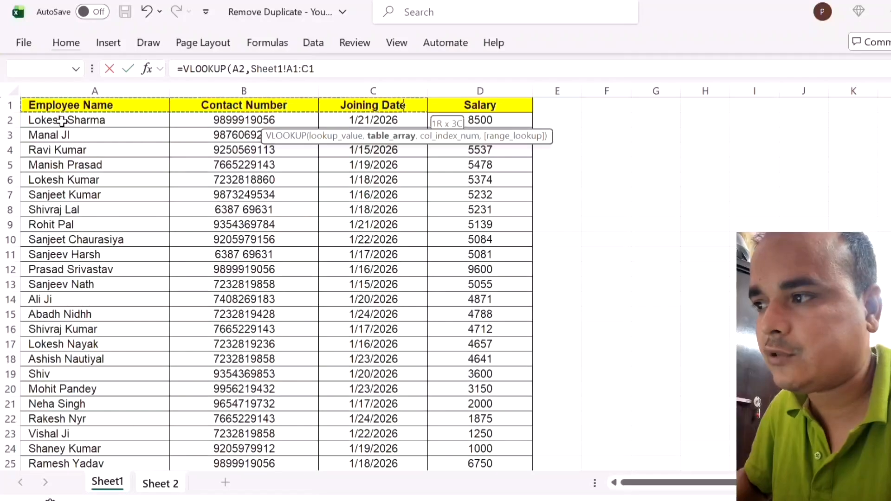
key("shift+Down")
key("shift+Down")
key("shift+Down")
key("shift+Down")
key("shift+Down")
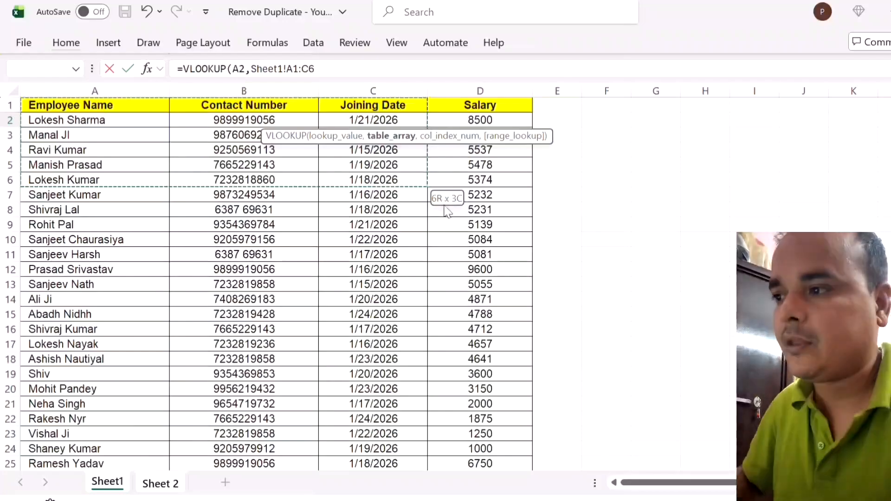
key("ctrl+space")
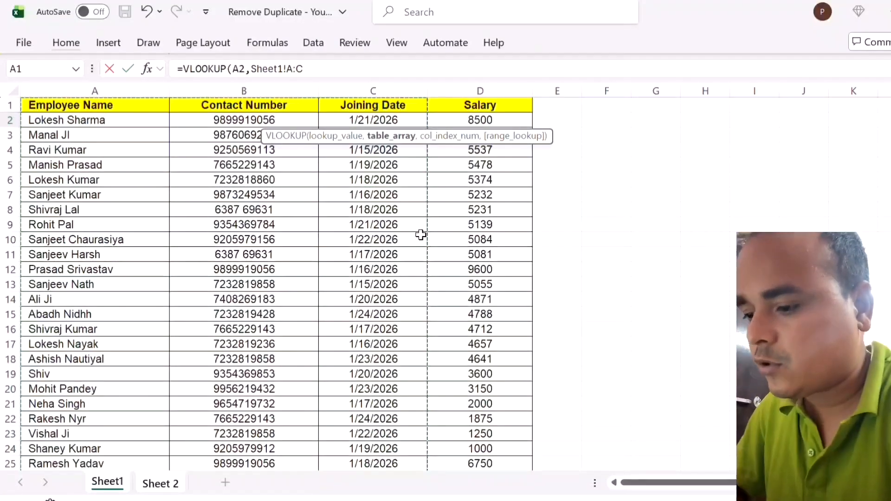
type(",3,0")
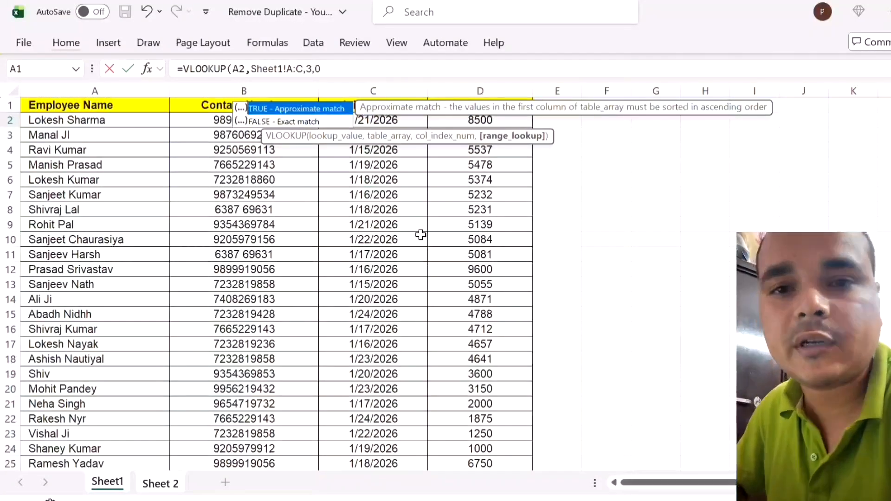
key("Return")
Fill the joining date lookup from C2 down through C15
key("Left")
key("ctrl+Down")
key("Right")
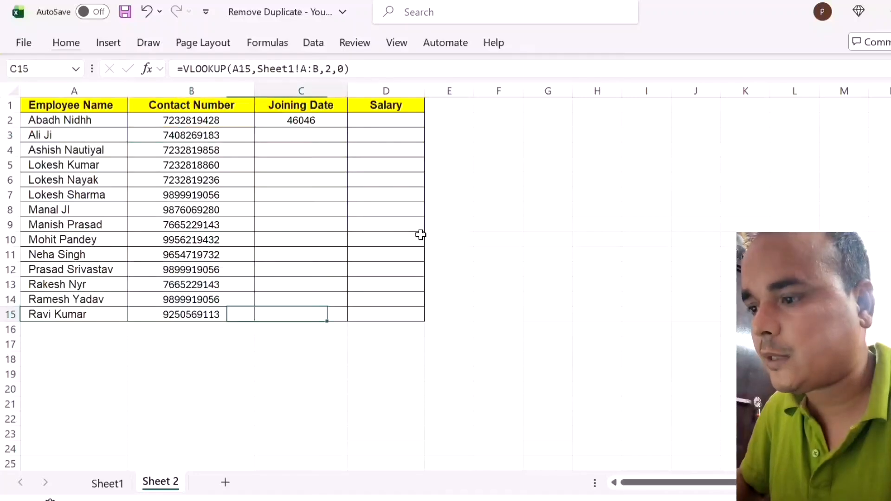
key("ctrl+shift+Up")
key("ctrl+d")
Format the Joining Date cells C2:C15 as day-month-year dates in the style 24-Jan-26
key("Up")
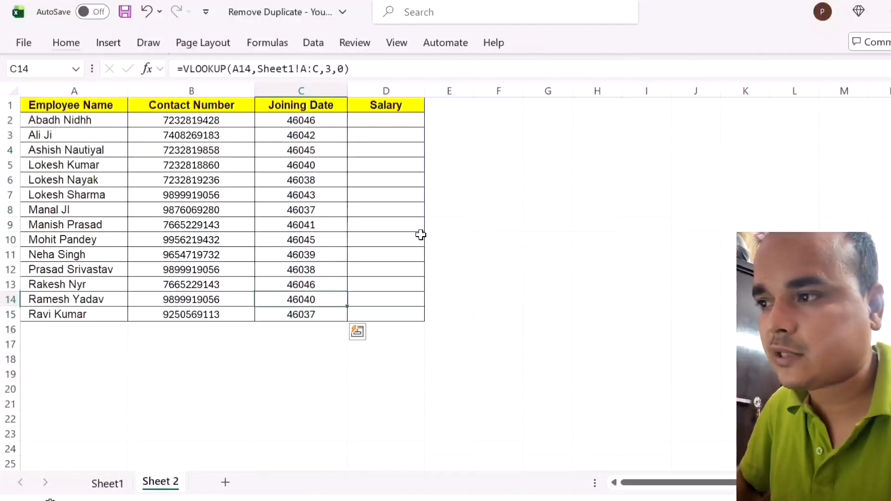
key("ctrl+Up")
key("ctrl+shift+Down")
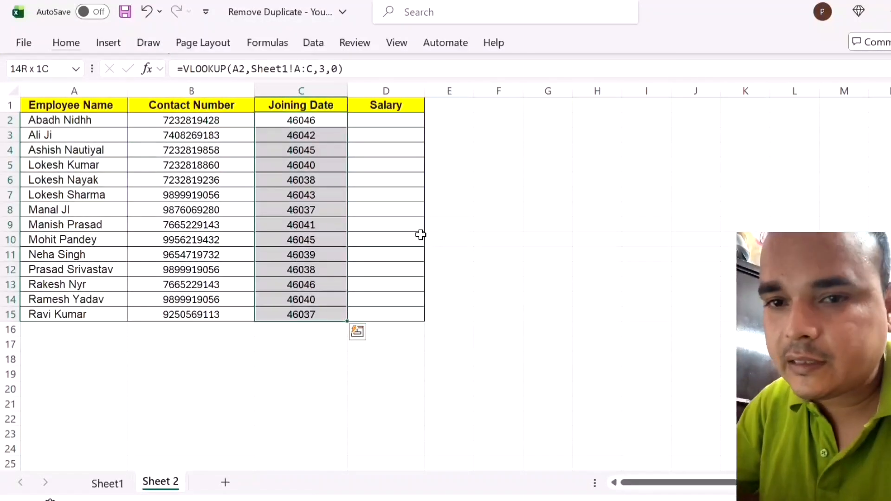
key("ctrl+shift+3")
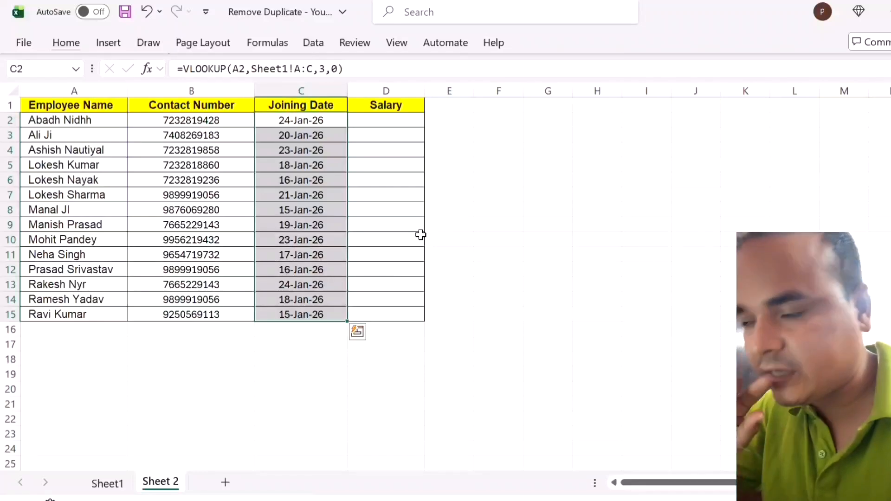
Begin a VLOOKUP formula in cell D2 under Salary with A2 as the lookup value
key("Up")
key("Down")
key("Right")
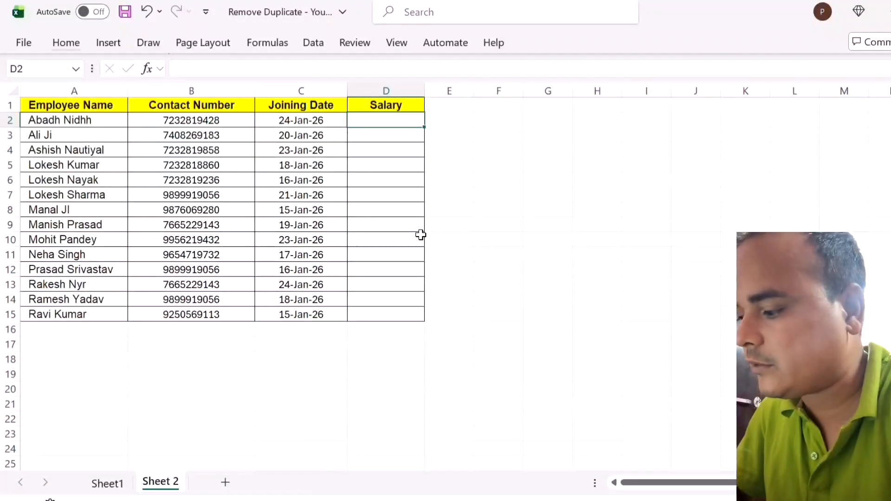
type("=vl")
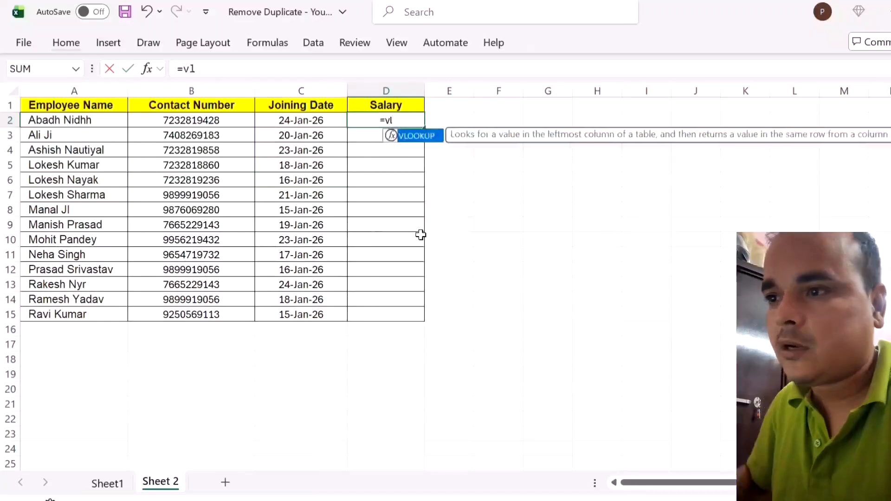
key("Tab")
key("Left")
key("Left")
key("Left")
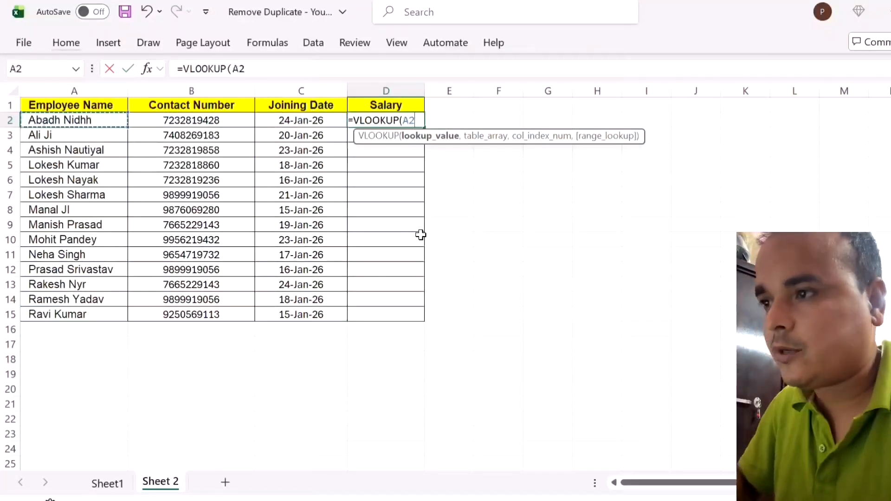
Complete the D2 lookup with Sheet1 columns A:D as the table array, column index 4 and range lookup 0
type(",")
key("ctrl+Page_Up")
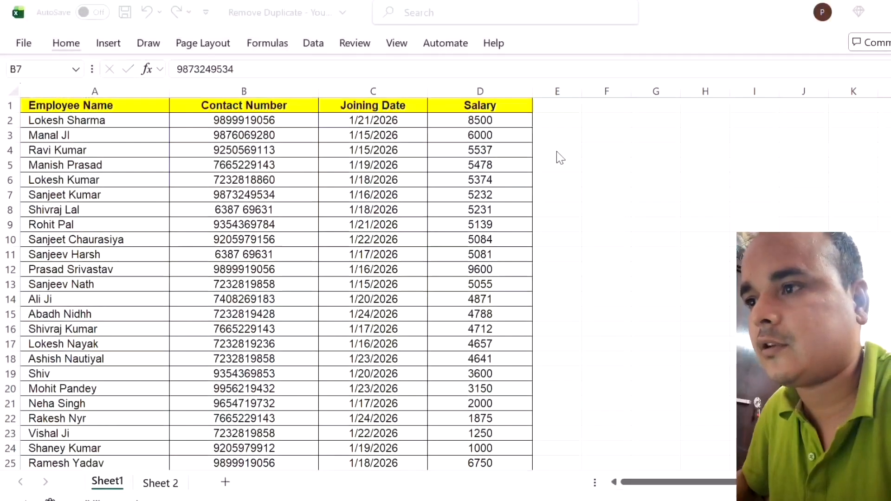
key("shift+Right")
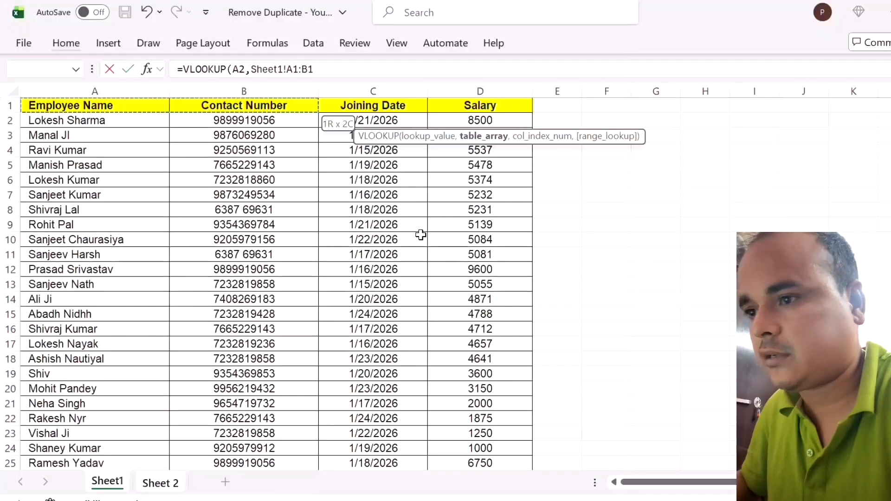
key("shift+Right")
key("shift+Right")
key("ctrl+space")
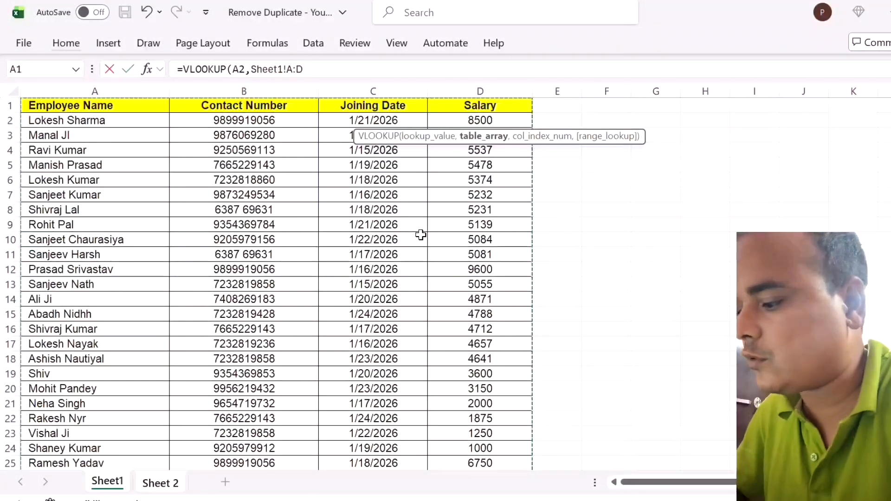
type(",4,0")
key("Return")
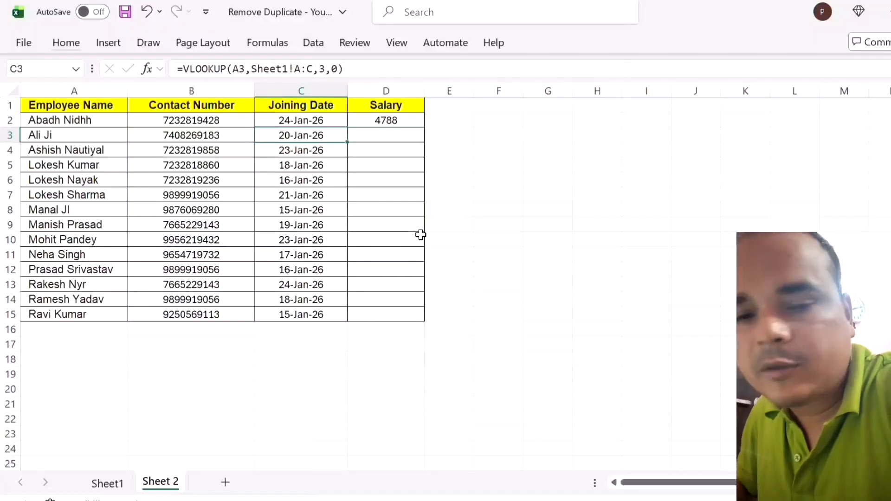
Fill the salary lookup from D2 down through D15
key("ctrl+Down")
key("Right")
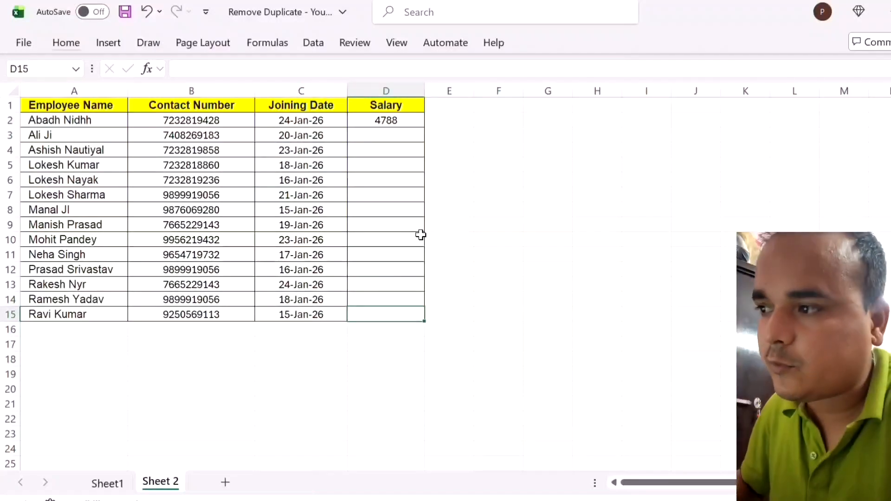
key("ctrl+shift+Up")
key("ctrl+d")
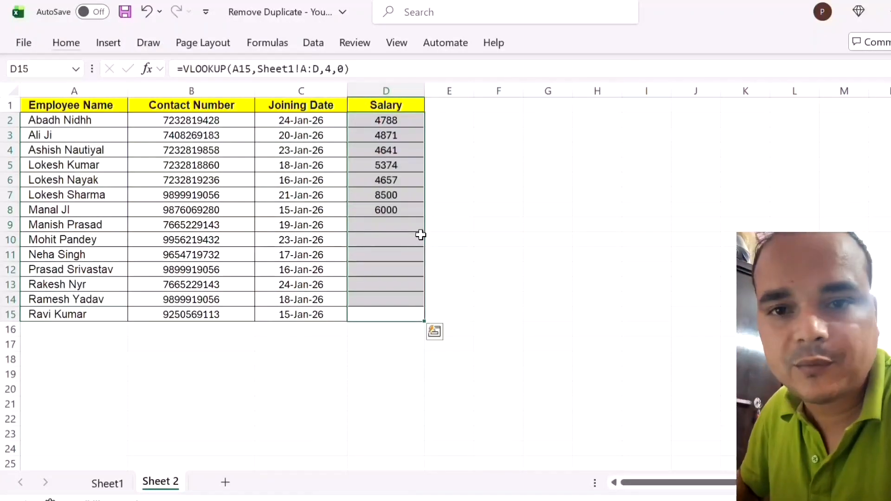
left_click(379, 368)
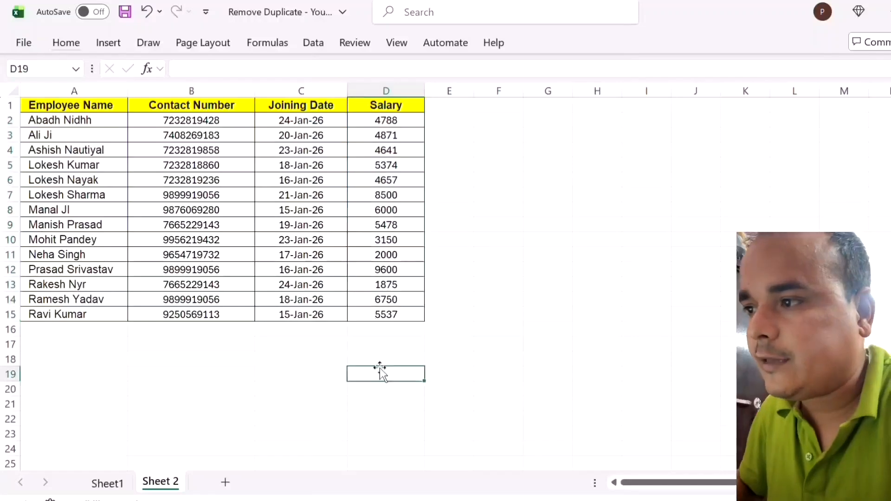
Copy columns B through D on Sheet 2 and paste them over themselves as values only
key("ctrl+Up")
key("ctrl+Home")
key("Right")
key("ctrl+space")
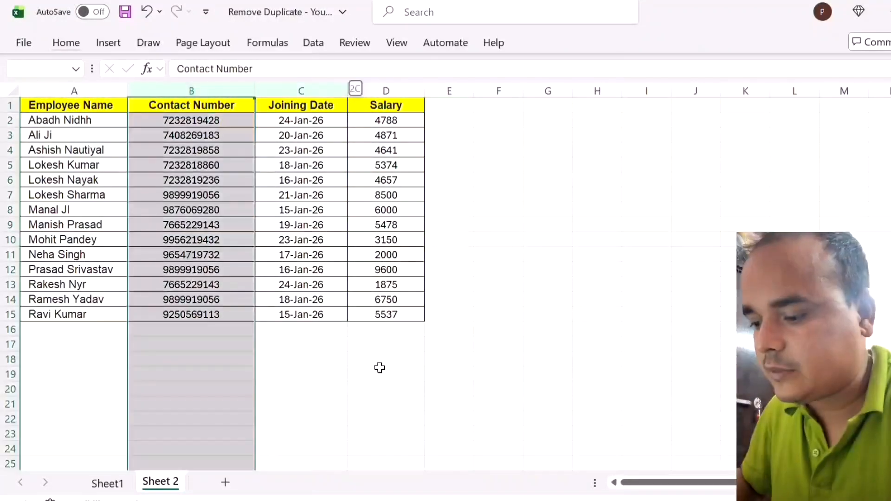
key("shift+Right")
key("shift+Right")
key("ctrl+c")
key("ctrl+shift+v")
key("Left")
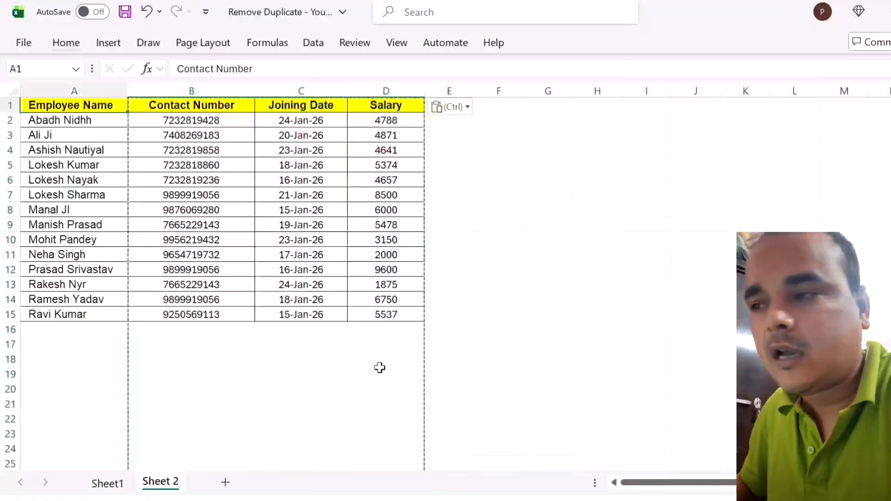
key("Escape")
Clear the contents of B2:D15 on Sheet 2, keeping the headers and the employee names
key("Down")
key("Right")
key("ctrl+shift+End")
key("Delete")
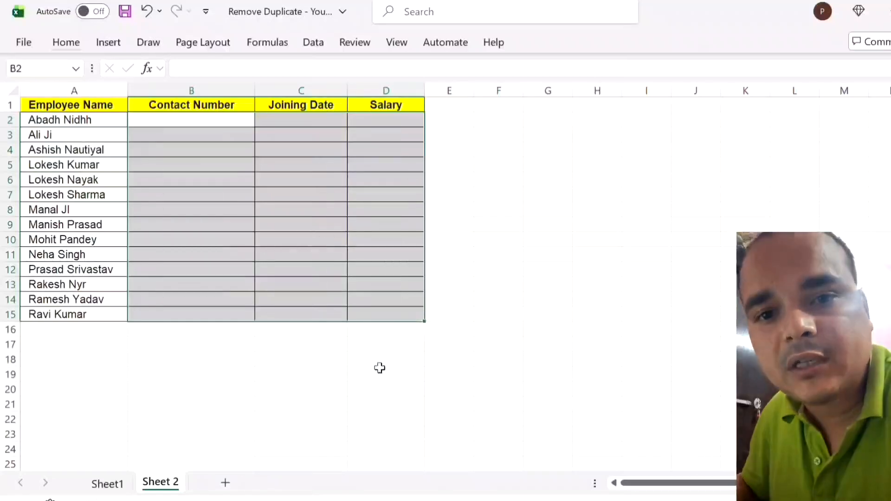
key("Up")
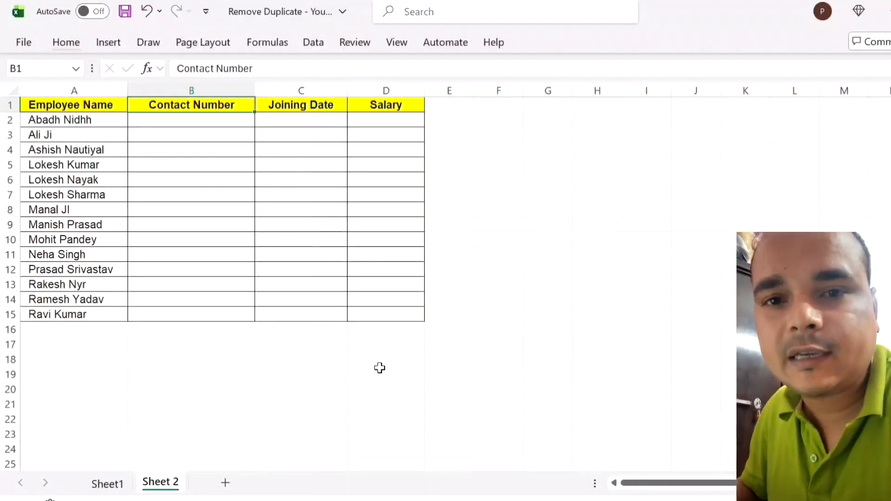
key("Down")
key("Right")
key("Right")
key("Right")
key("Left")
key("Left")
key("Left")
key("Left")
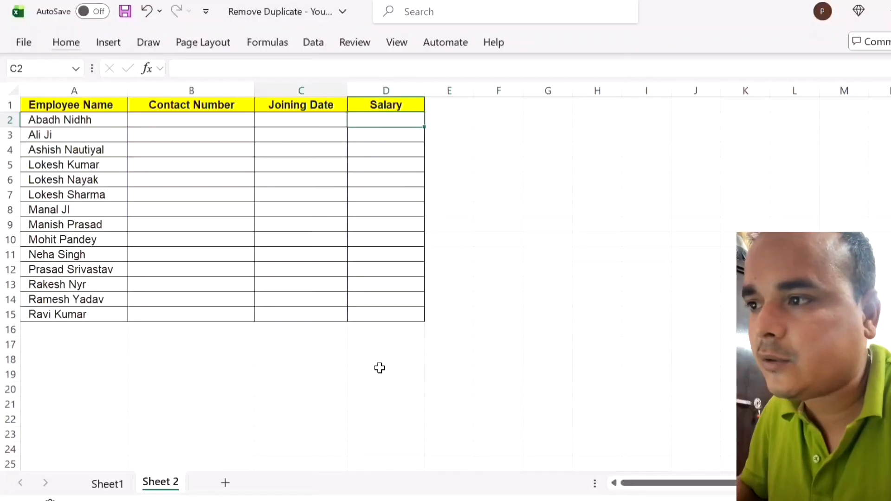
key("Right")
key("Right")
key("Right")
key("Right")
key("Right")
key("Right")
key("Right")
key("Right")
key("Right")
key("Right")
key("Right")
key("Right")
key("Right")
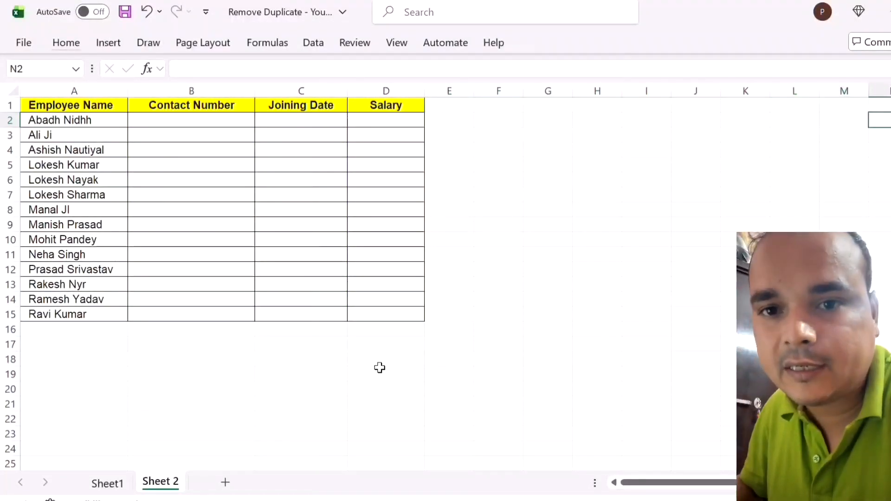
key("Left")
key("Left")
key("Left")
key("Left")
key("Left")
key("Left")
key("Left")
key("Left")
key("Left")
key("Left")
key("Left")
key("Left")
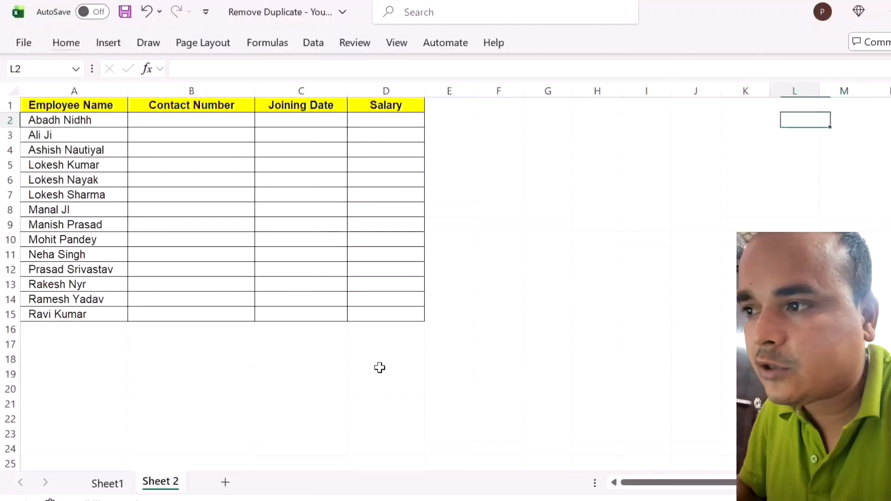
key("Right")
key("Right")
key("Right")
key("Right")
key("Right")
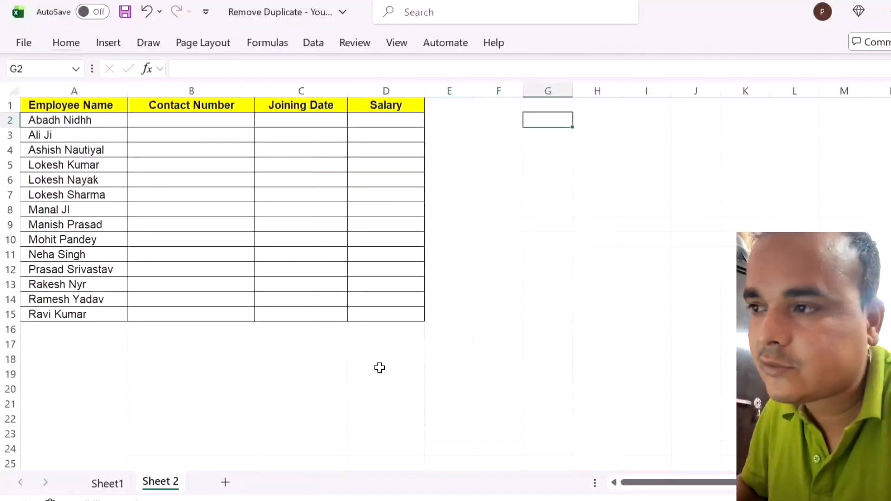
key("Left")
key("Left")
key("Left")
key("Left")
key("Left")
key("Up")
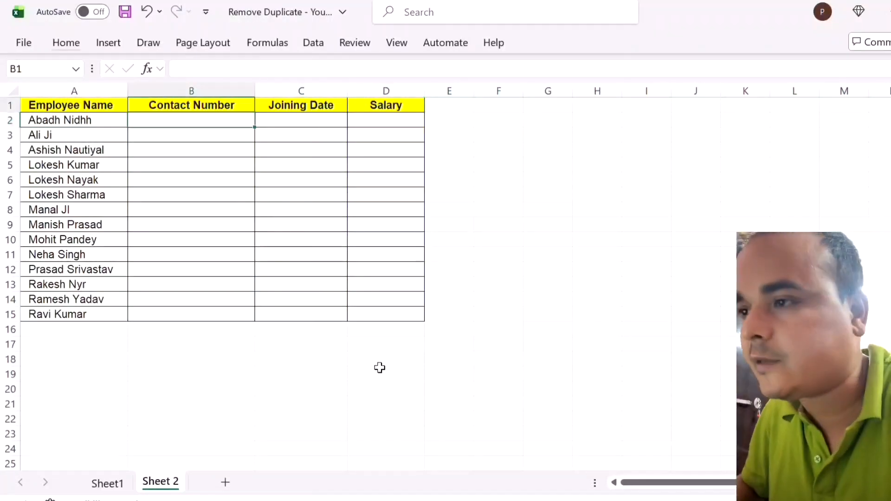
key("Down")
key("Up")
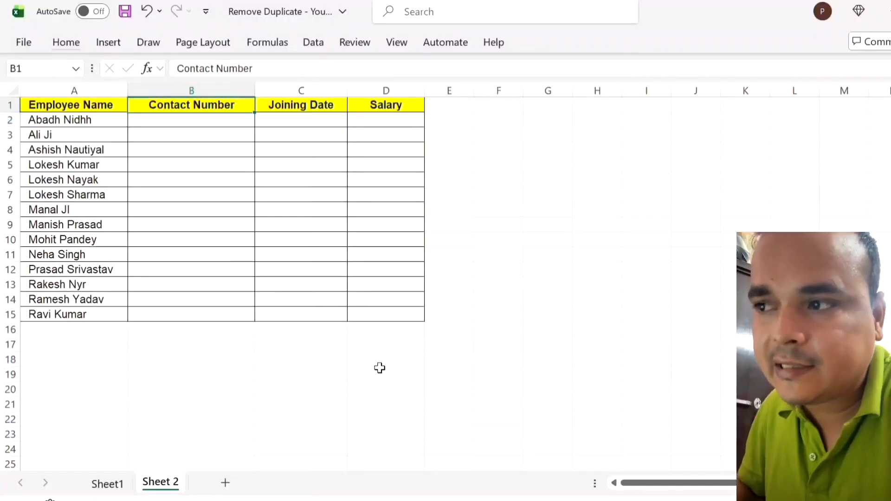
key("Down")
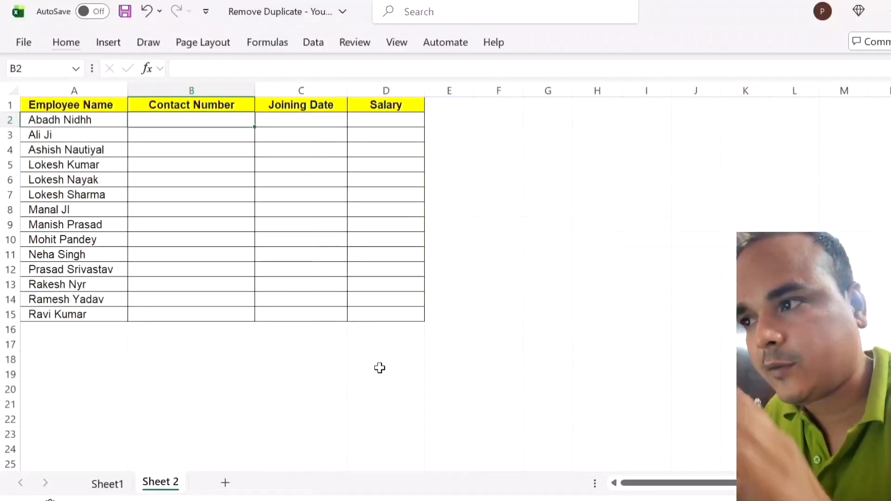
key("Up")
key("Down")
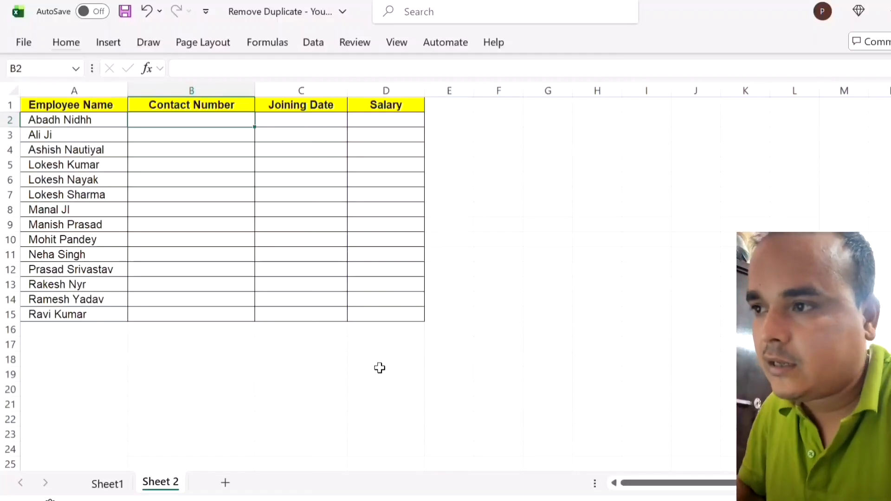
key("Up")
key("Down")
key("Right")
key("Right")
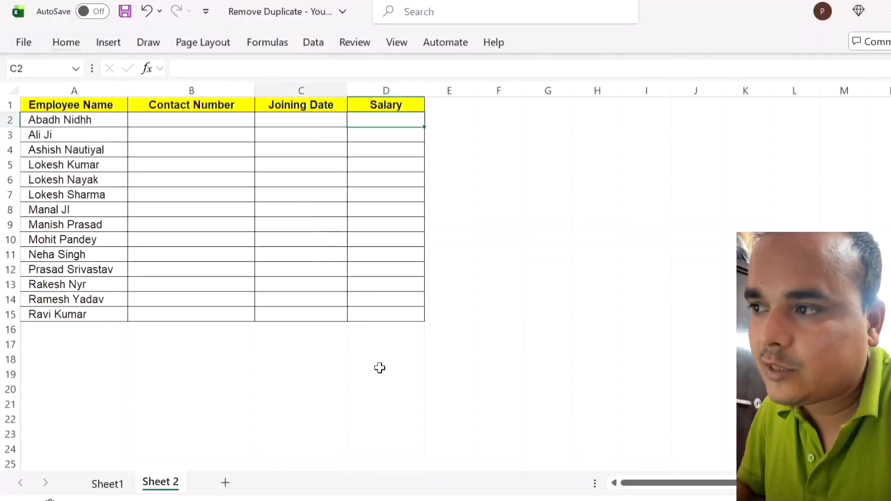
key("Left")
key("Left")
key("Up")
key("Down")
Select B2:D2 and begin a single VLOOKUP formula for the range with A2 as the lookup value
key("shift+Right")
key("shift+Right")
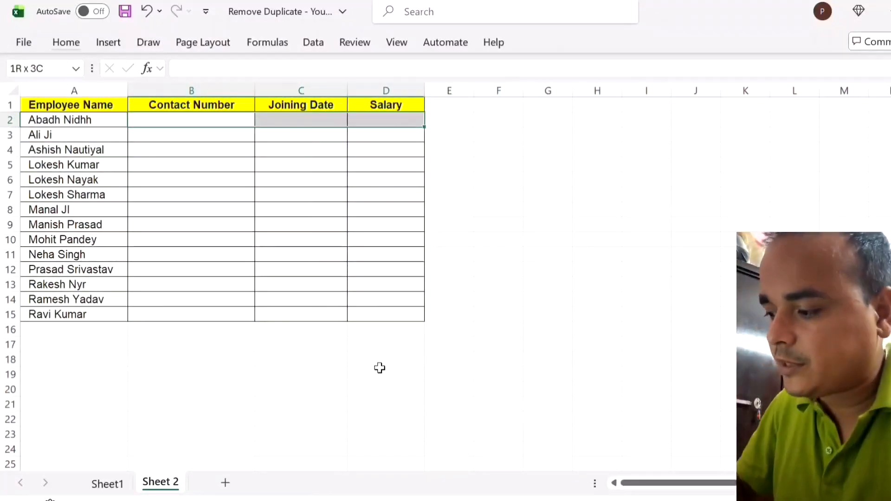
type("=")
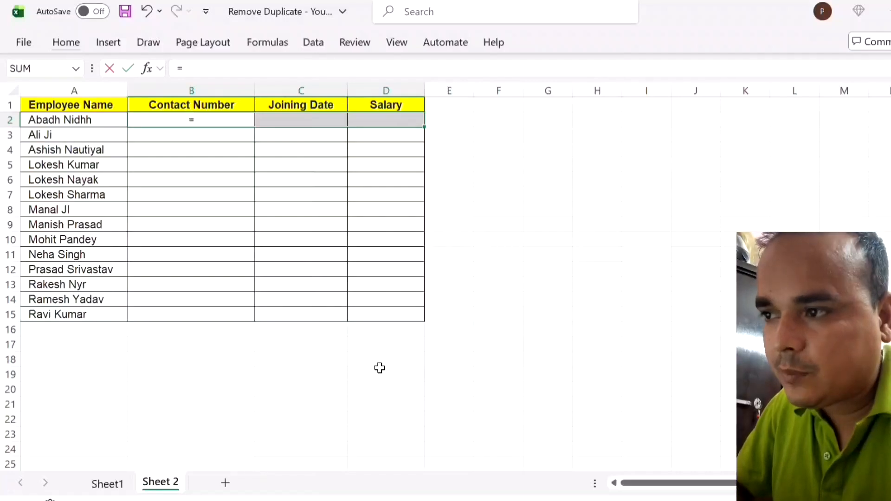
type("vlo")
key("Tab")
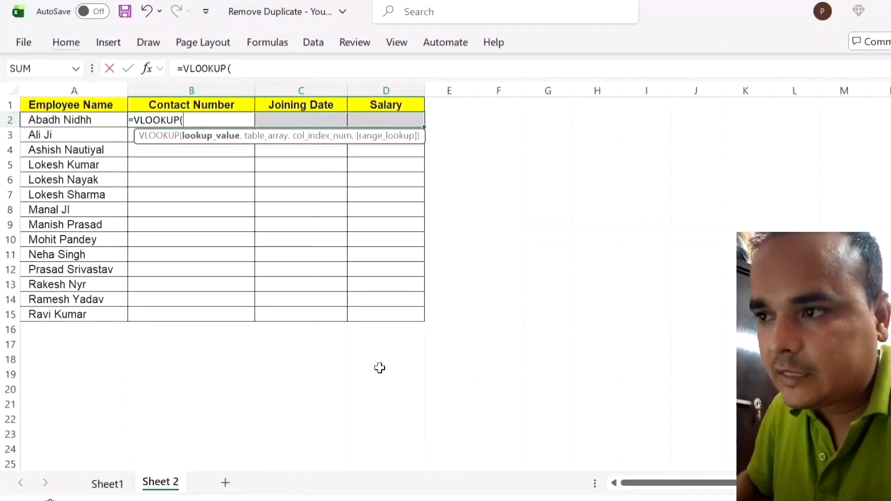
key("Left")
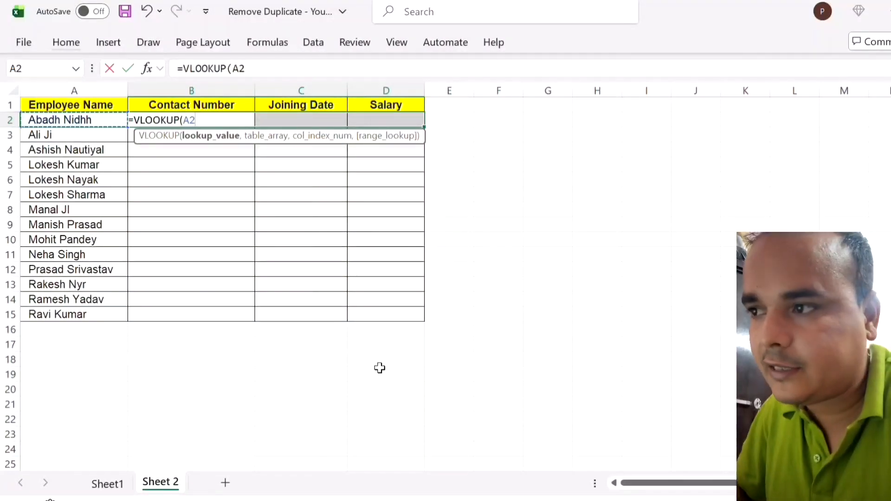
type(",")
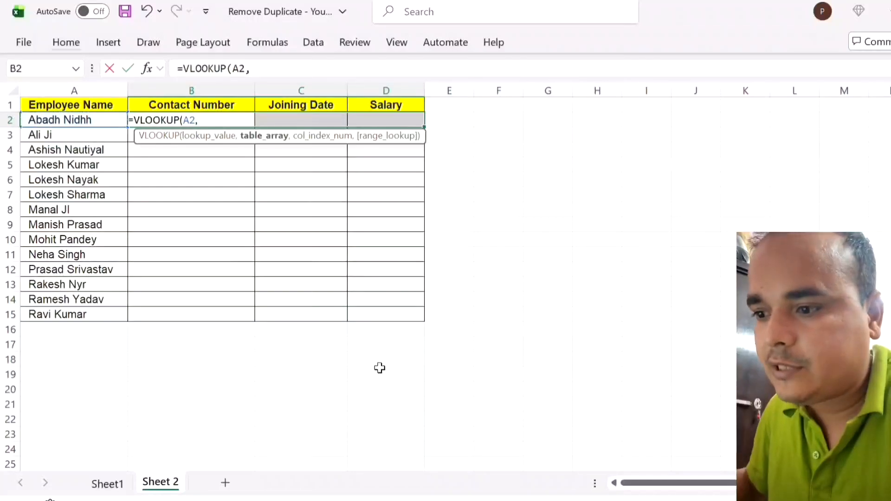
Set the VLOOKUP table array to the entire columns A through D of Sheet1
left_click(106, 483)
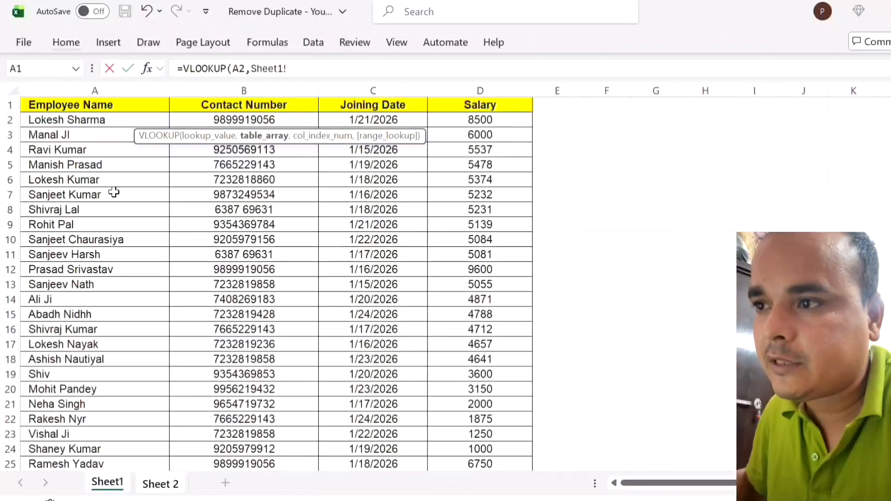
left_click(57, 111)
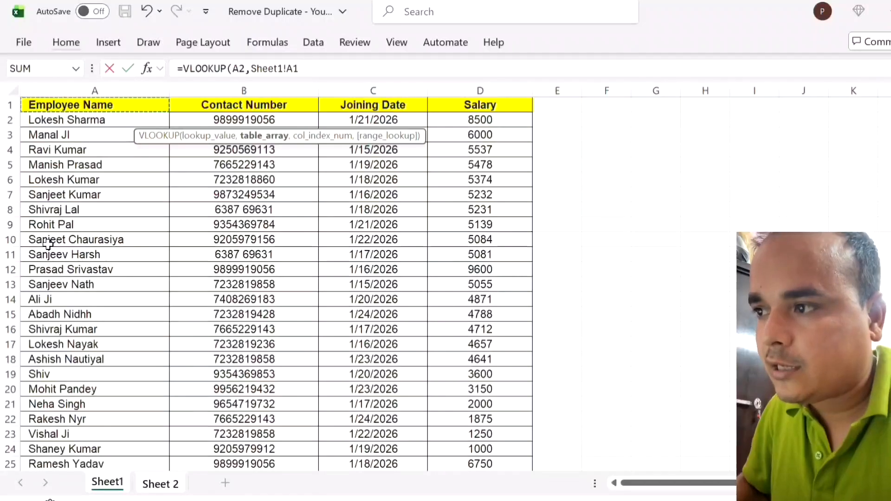
key("shift+Right")
key("shift+Down")
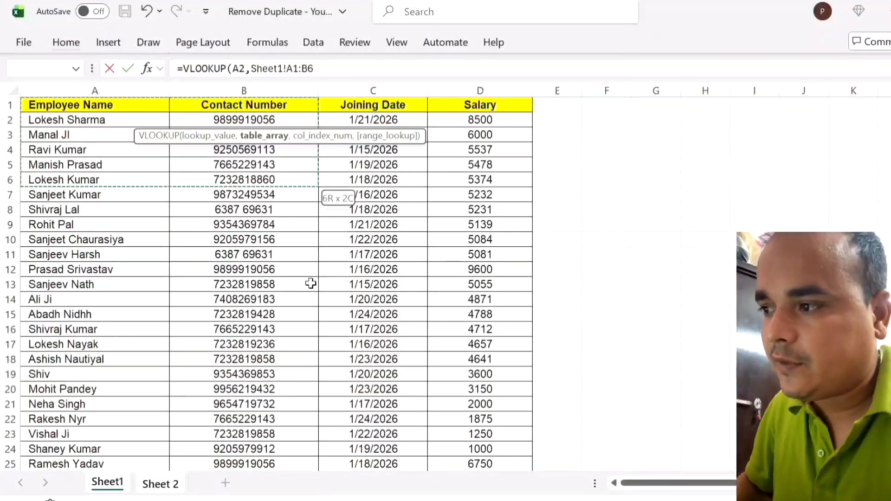
key("shift+Right")
key("shift+Right")
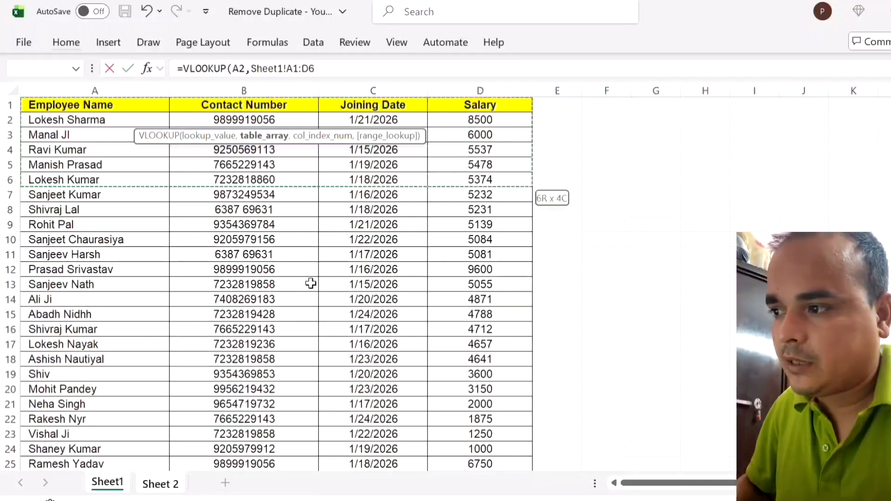
key("ctrl+space")
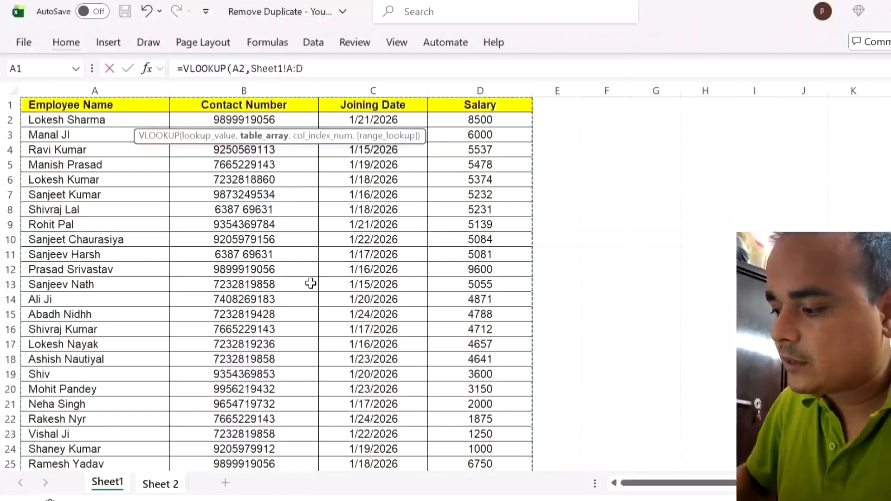
Complete the formula with column index array {2,3,4} and exact match 0, entering it as an array formula across B2:D2
type(",{")
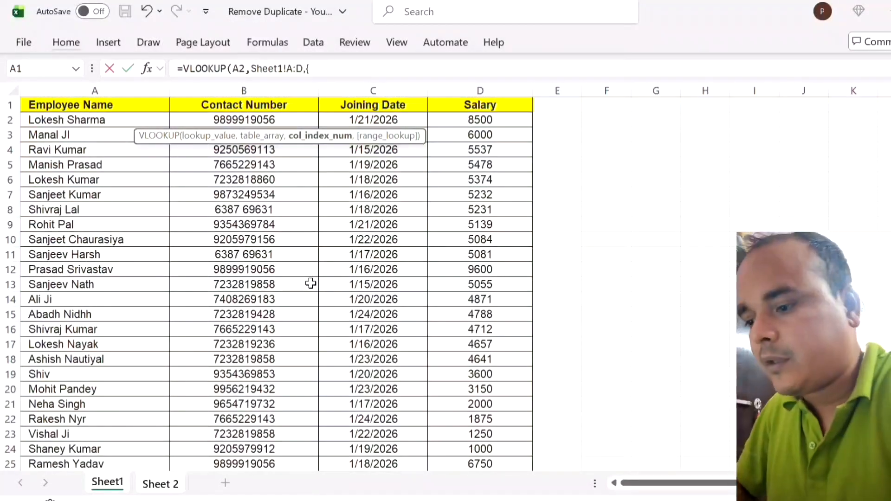
type("2,3,4")
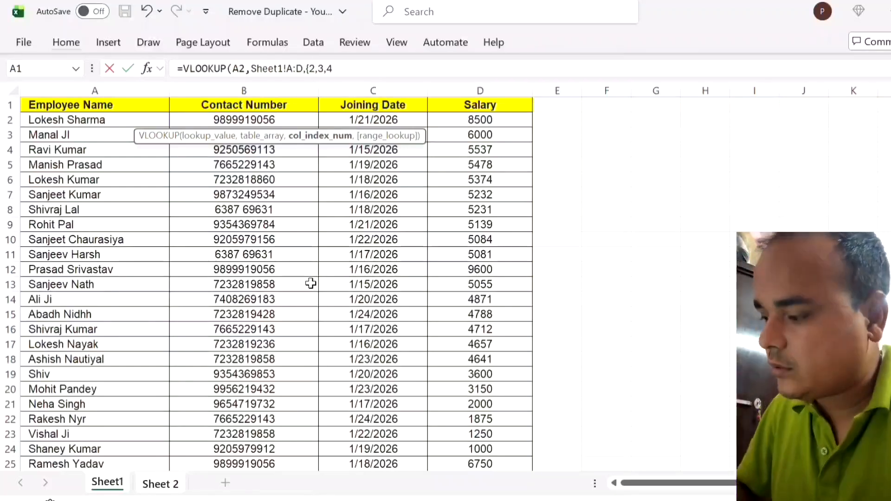
type("}")
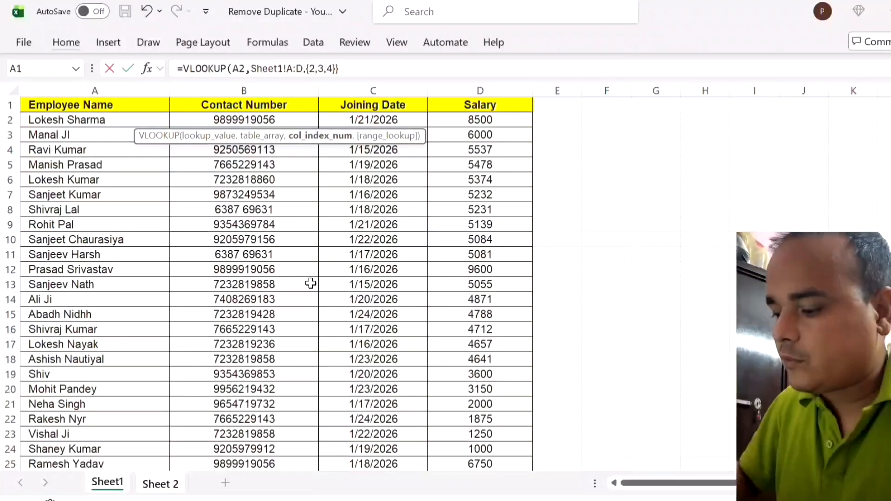
type(",")
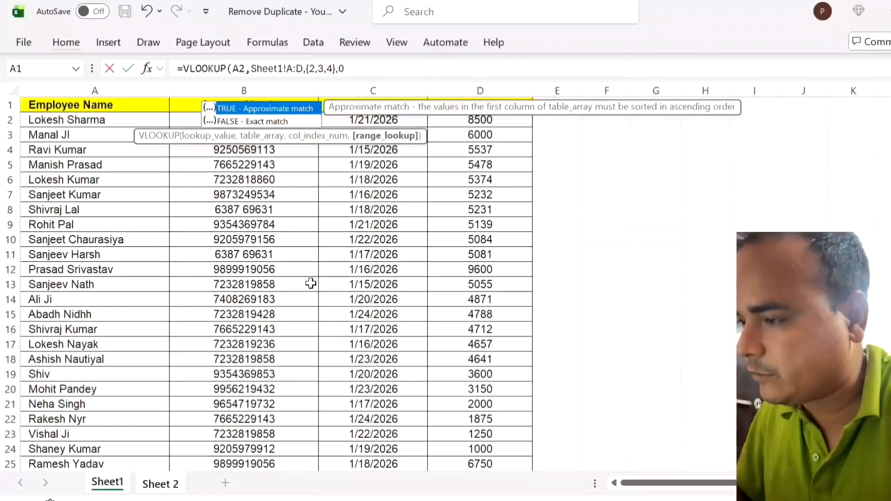
type("0")
key("ctrl+shift+Return")
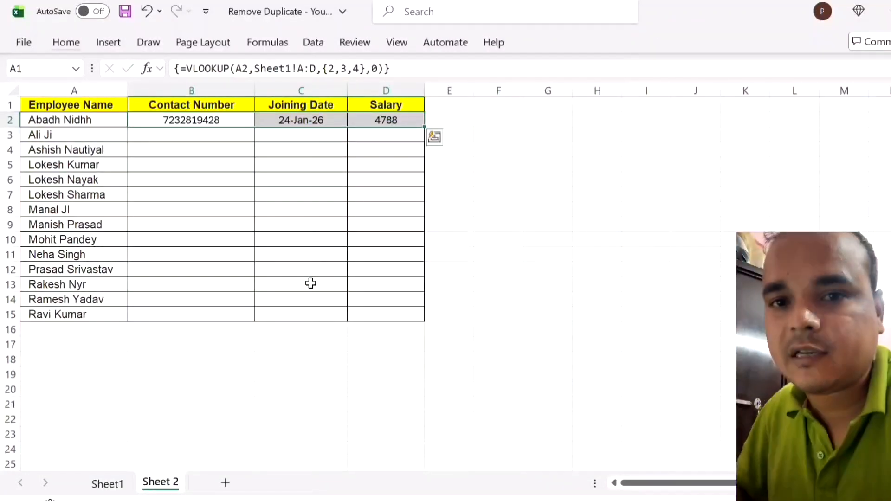
Fill the array lookup from B2:D2 down through row 15 for all listed employees
key("Left")
key("ctrl+Down")
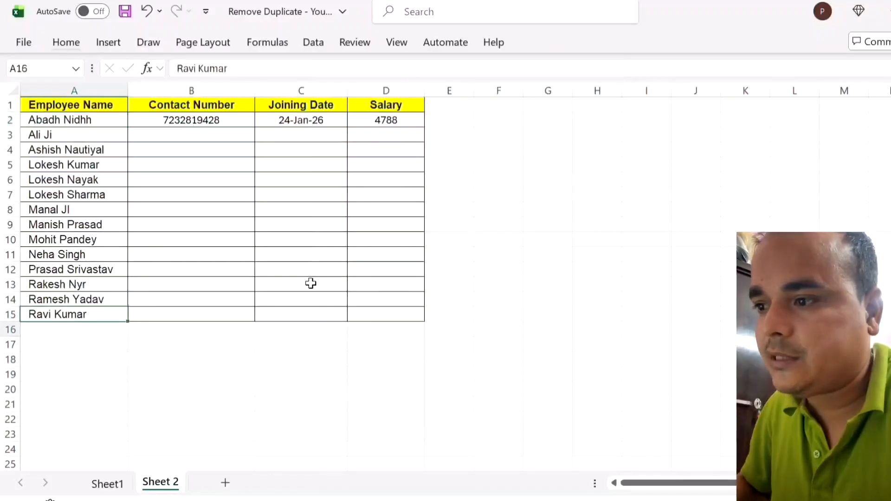
key("Right")
key("shift+Right")
key("shift+Right")
key("ctrl+shift+Up")
key("ctrl+d")
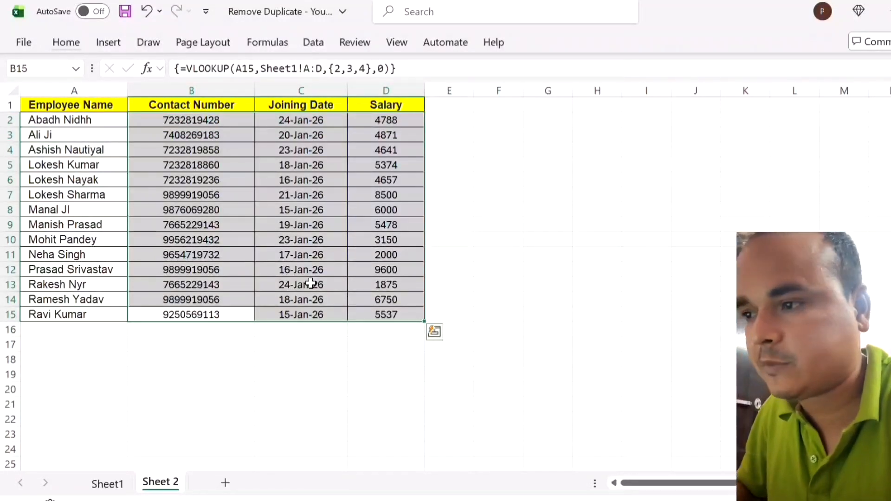
Copy B2:D15 on Sheet 2 and paste it over itself as values only
key("ctrl+q")
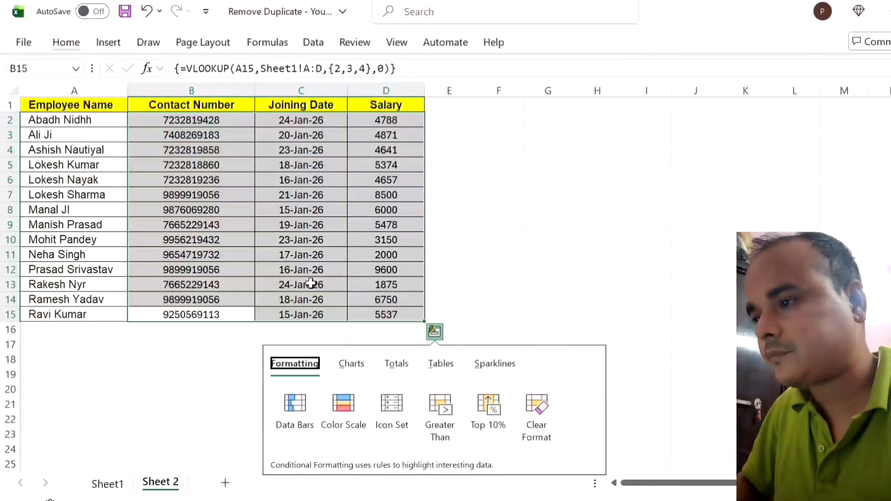
key("ctrl+c")
key("alt")
key("e")
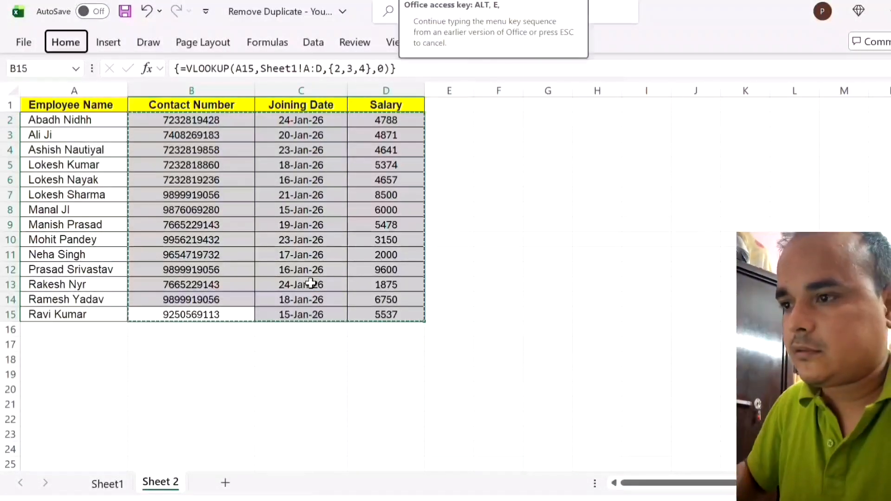
key("Escape")
key("Escape")
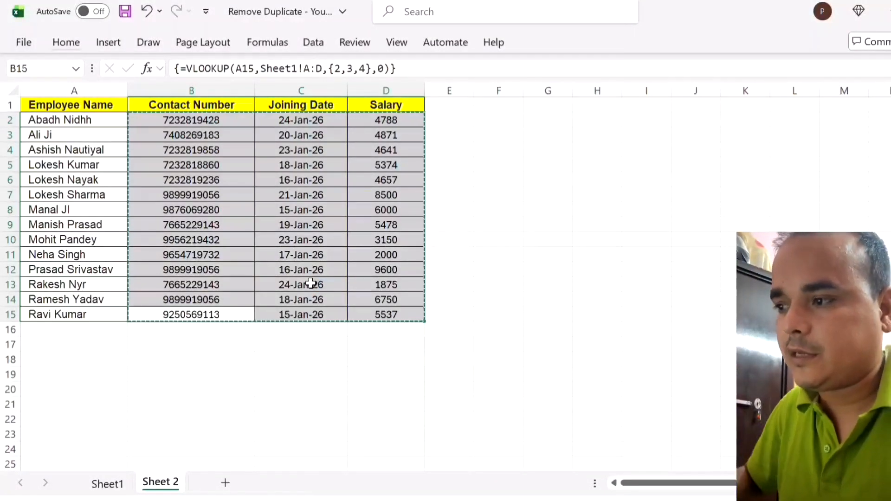
key("alt+e")
key("s")
key("v")
key("Return")
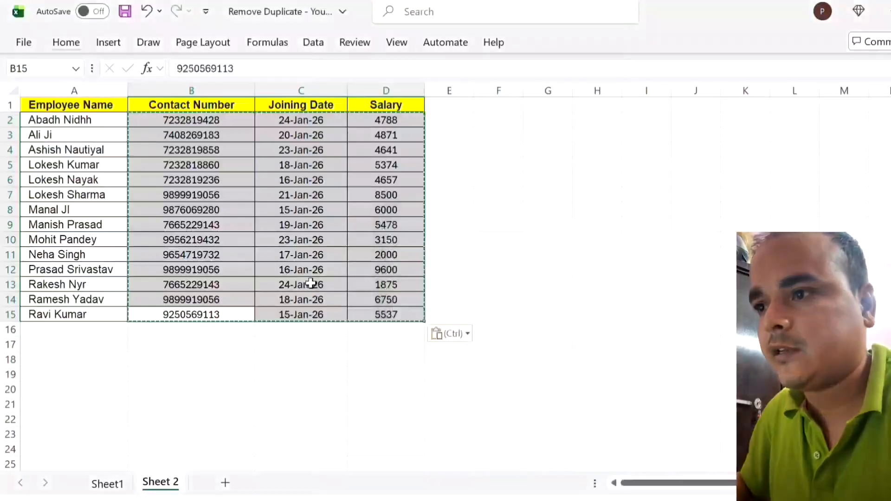
Examine the pasted contact numbers, joining dates and salaries in B2:D15 along with their headers
key("Left")
key("ctrl+Up")
key("Down")
key("Right")
key("ctrl+shift+Right")
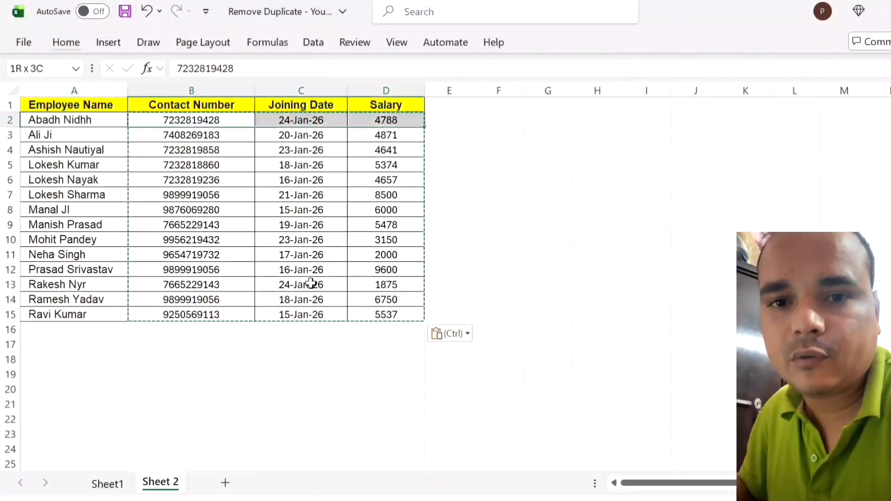
key("ctrl+shift+Down")
key("Left")
key("Right")
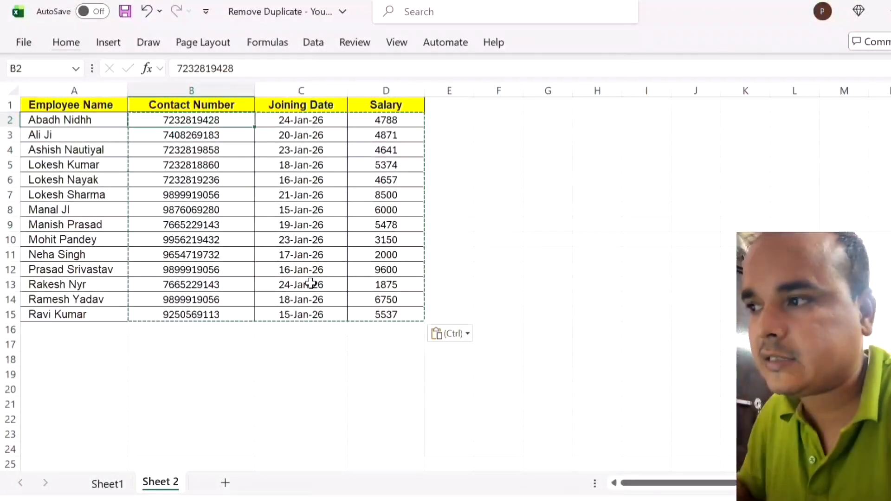
key("Right")
key("Right")
key("Up")
key("Left")
key("Left")
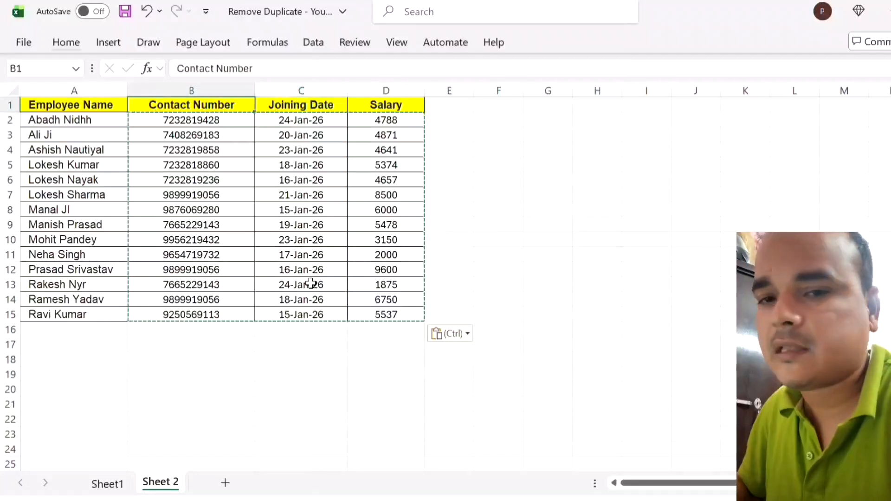
key("Right")
key("Right")
key("Right")
key("Right")
key("Right")
key("Right")
key("Down")
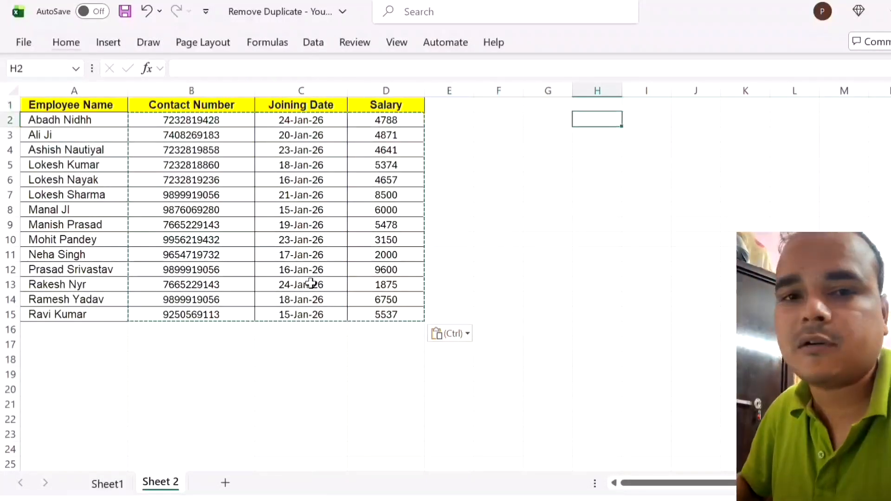
key("Right")
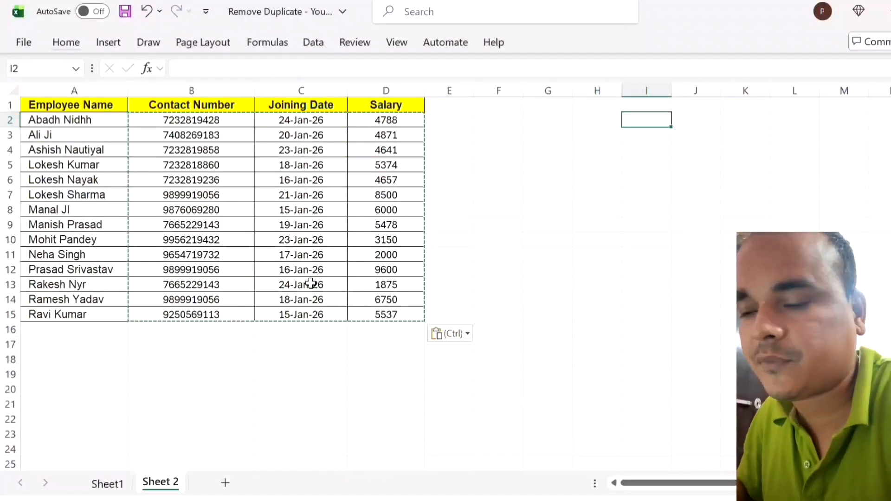
key("Left")
key("Left")
key("Left")
key("Left")
key("Left")
key("Left")
key("Left")
key("Left")
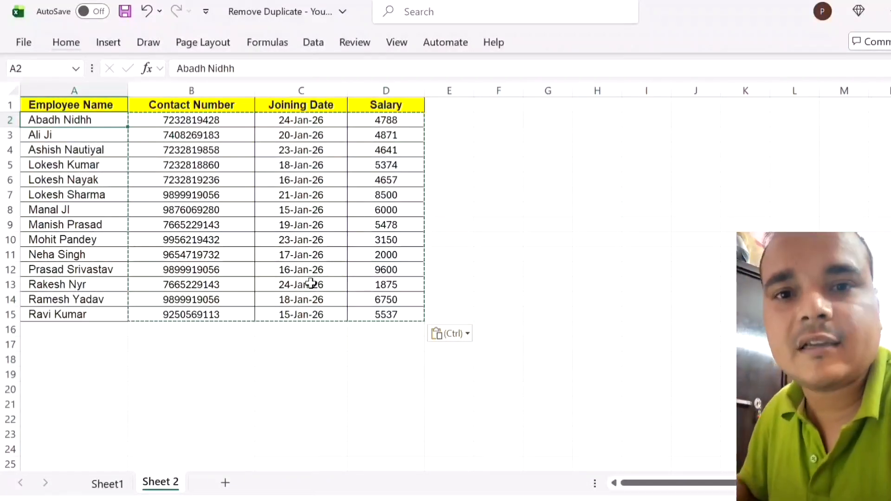
key("Right")
key("Right")
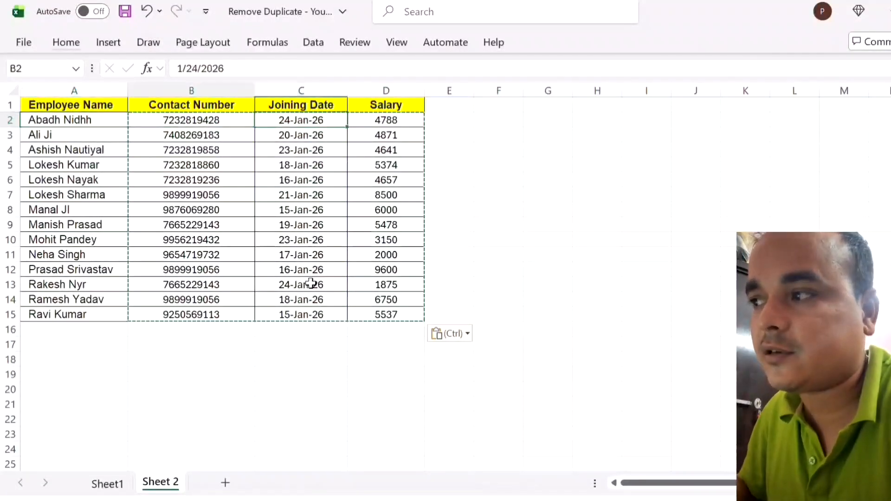
key("Left")
key("Left")
key("ctrl")
key("Escape")
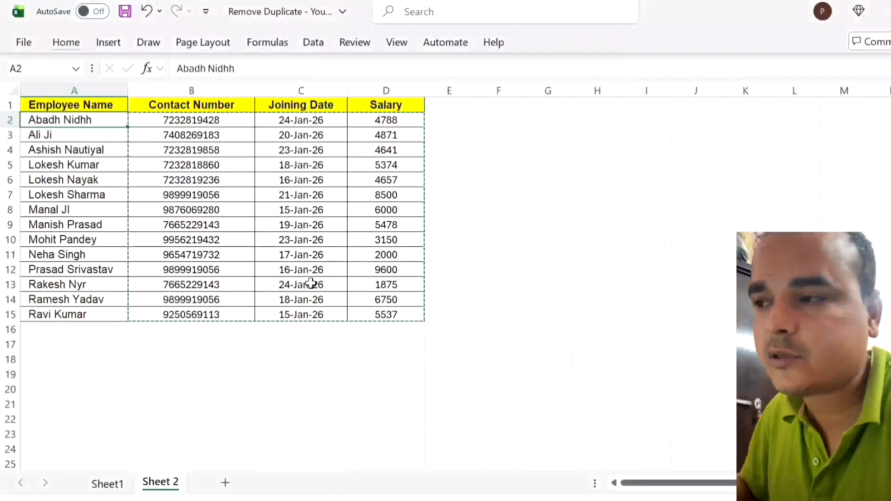
key("Down")
key("Up")
key("Right")
key("Left")
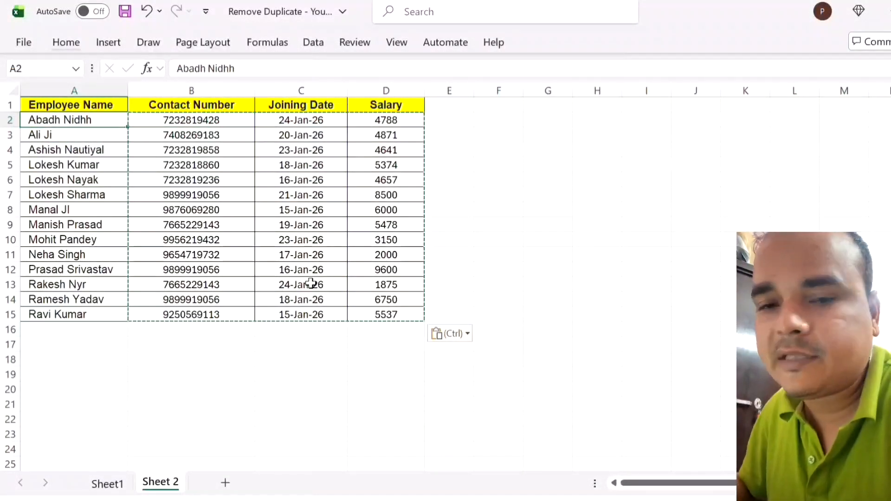
key("ctrl+shift+Right")
key("ctrl+shift+Down")
key("Up")
key("Down")
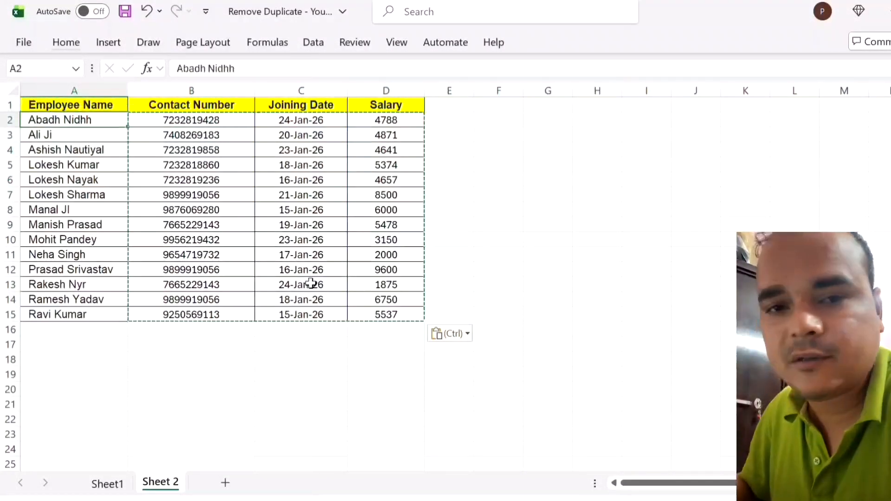